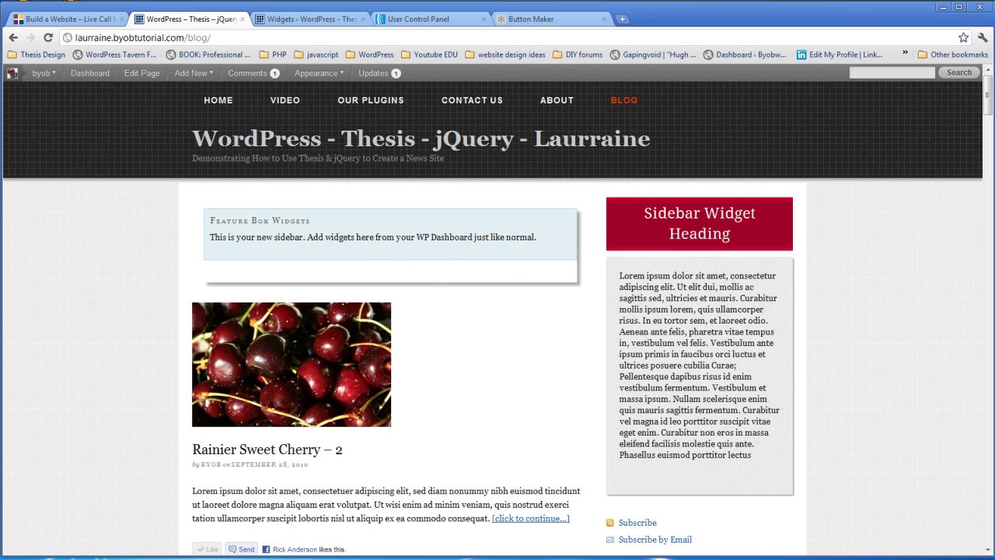
Reload the blog page and open the Widgets page in the site's WordPress admin.
click(49, 39)
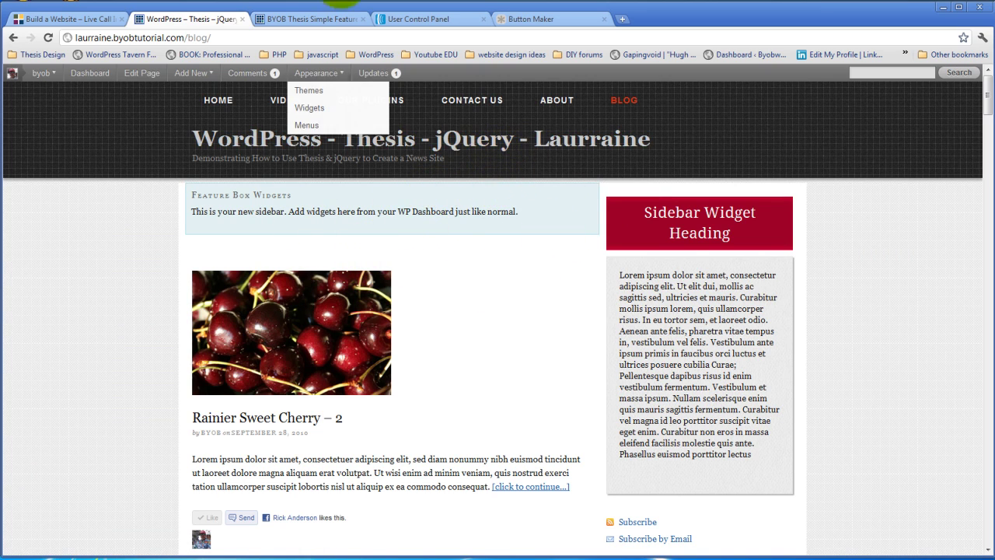
click(305, 19)
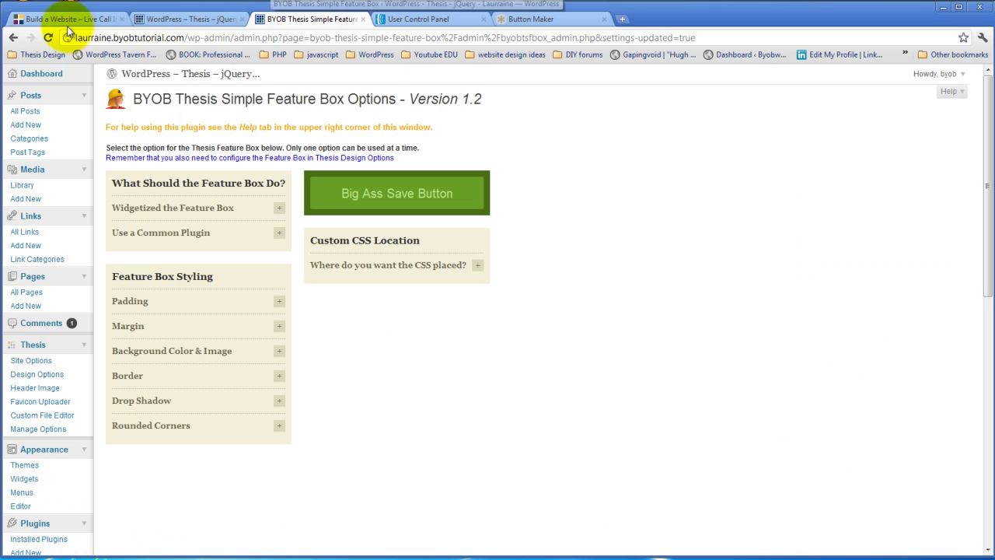
scroll(168, 416, down, 6)
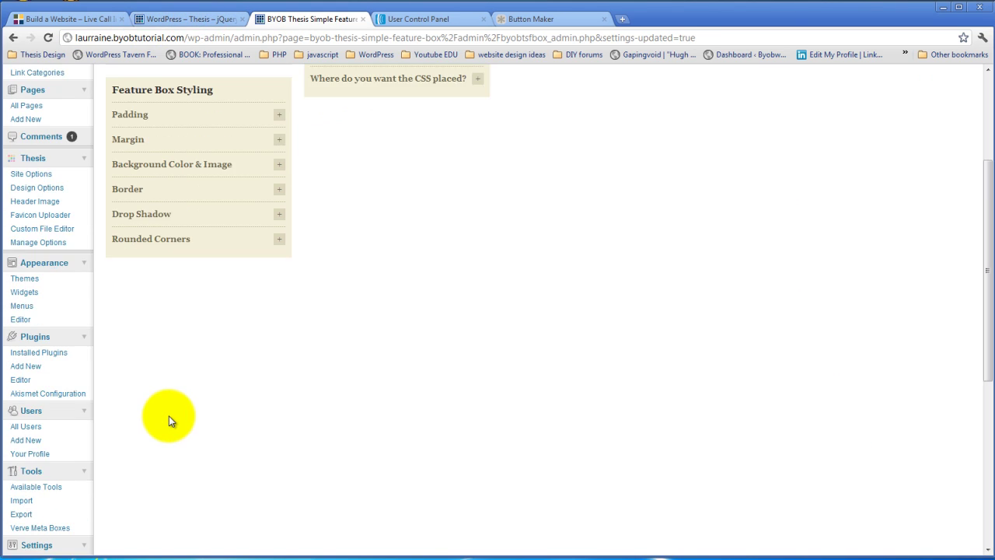
scroll(168, 413, up, 6)
click(24, 291)
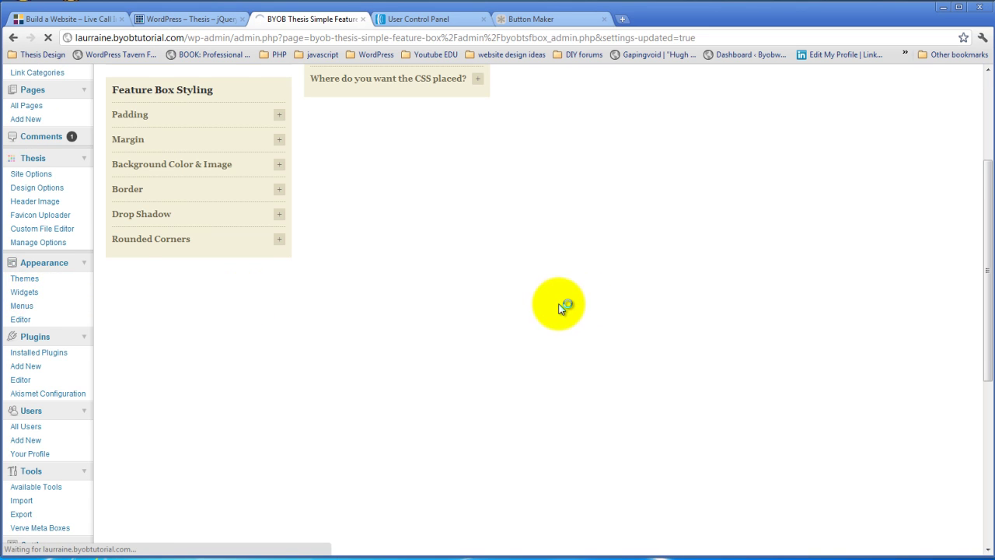
Expand the Feature Box Widgets area and add a Text widget to it.
scroll(664, 293, down, 7)
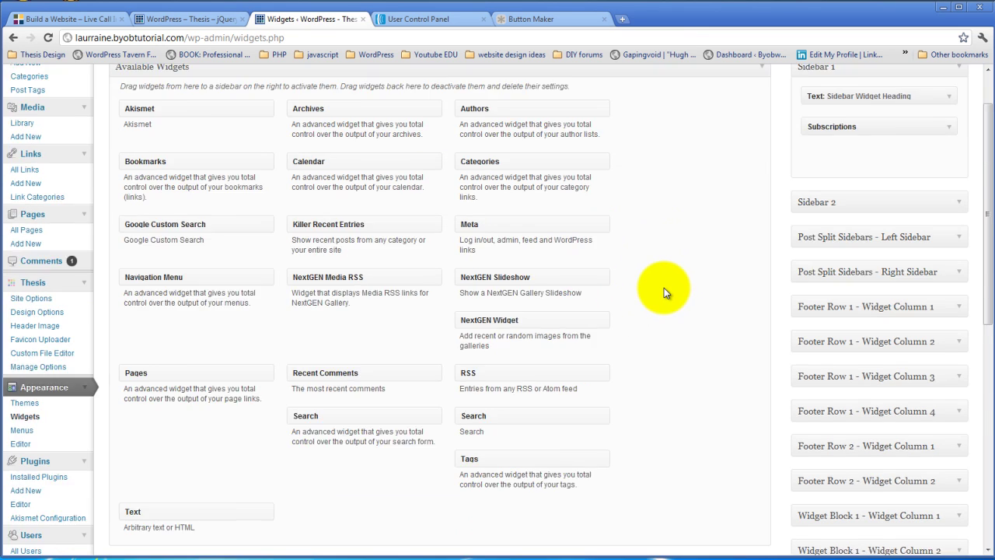
scroll(650, 289, up, 2)
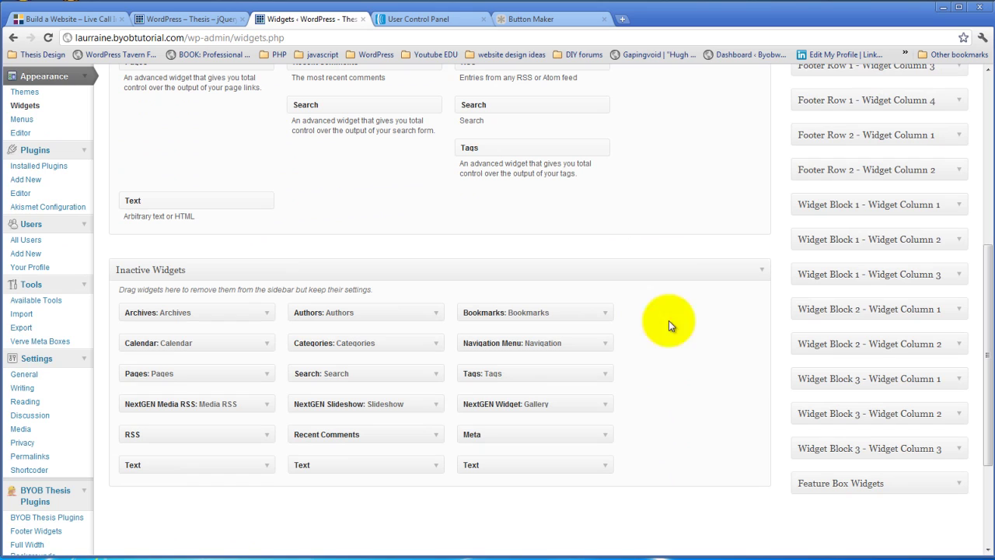
click(962, 484)
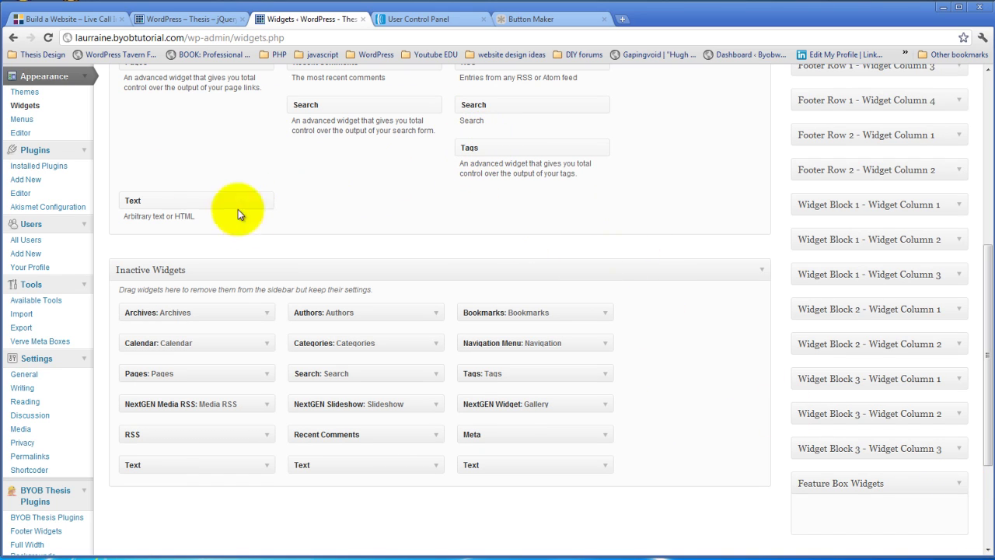
drag(137, 199, 817, 513)
Title the new Text widget "Get our Free Report Now!" and save it.
scroll(676, 435, down, 3)
scroll(678, 406, down, 3)
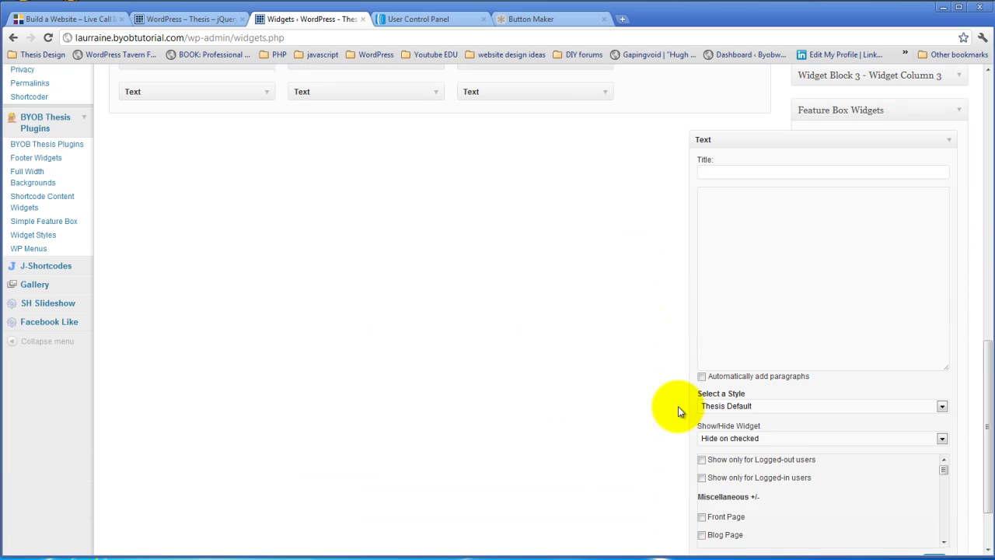
click(755, 171)
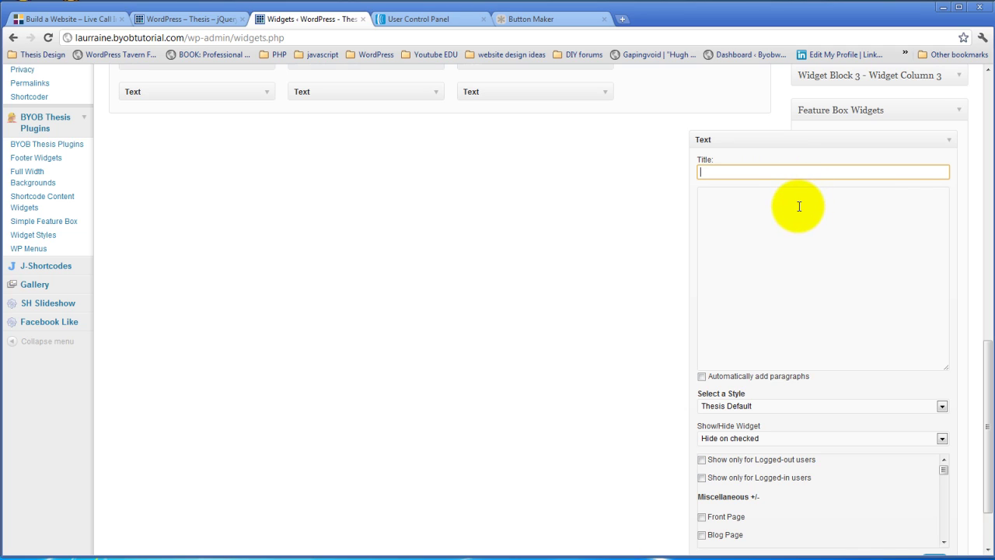
text(Sign Up for Our Newsletter)
key(ctrl+a)
text(Get)
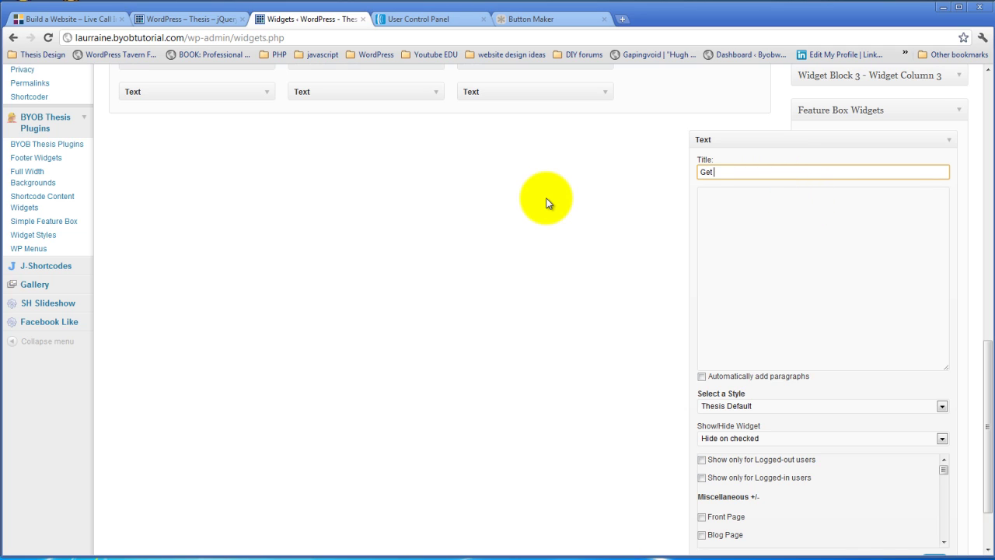
text( our Free Report Now!)
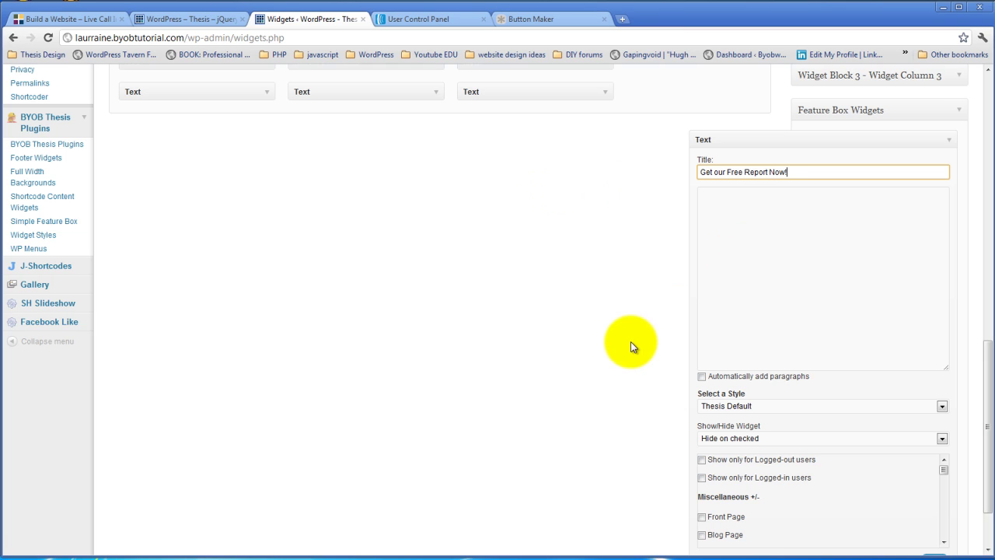
scroll(616, 323, down, 2)
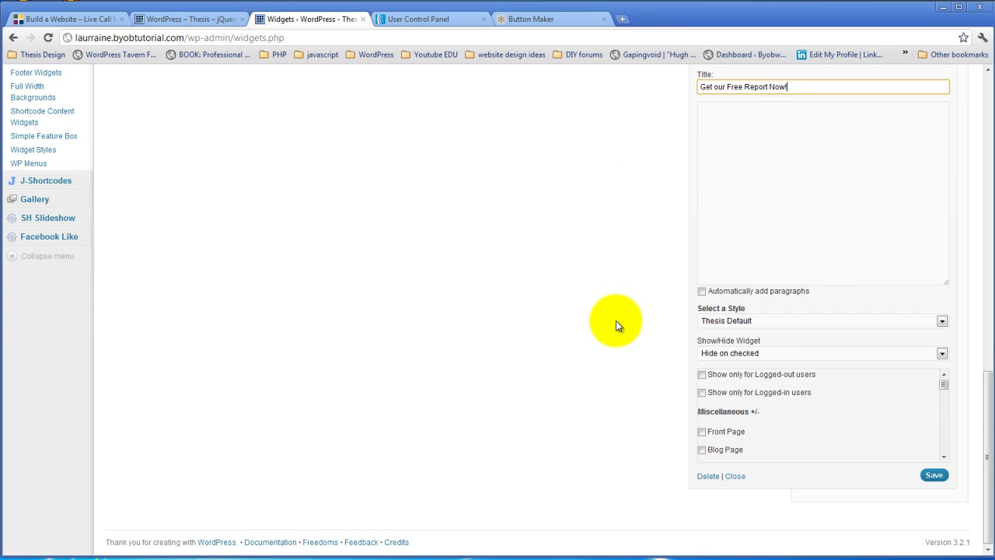
click(934, 475)
Reload the blog page and check the feature box above the posts.
scroll(521, 373, up, 5)
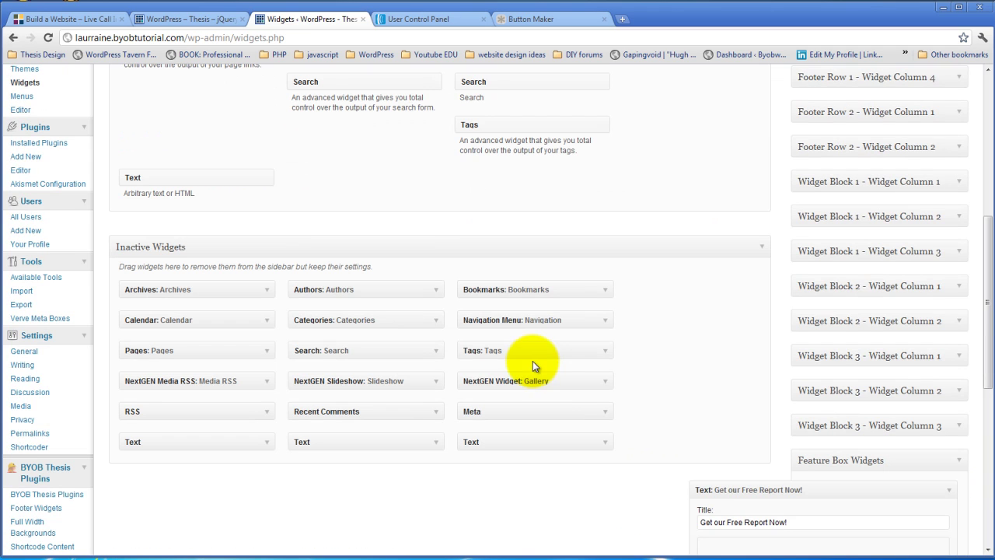
click(226, 19)
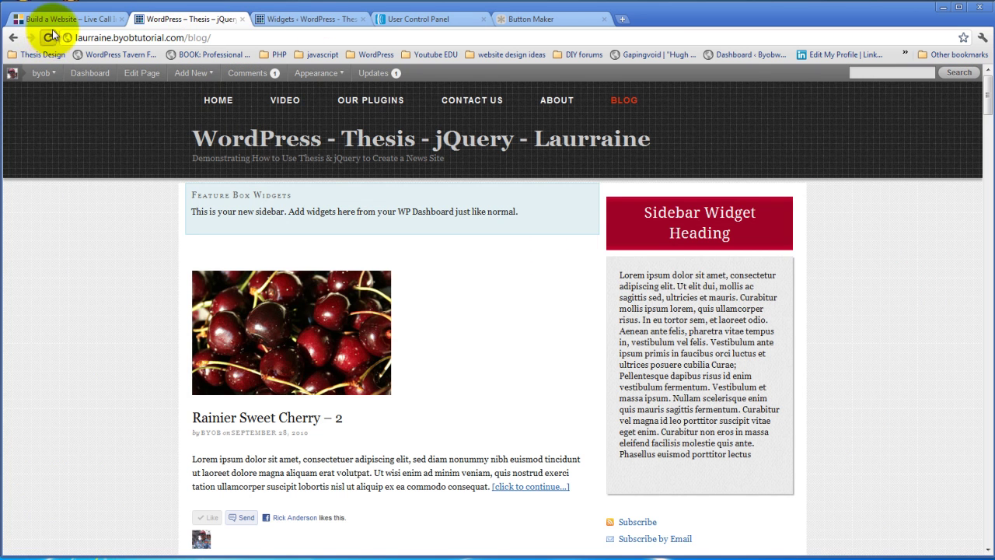
key(F5)
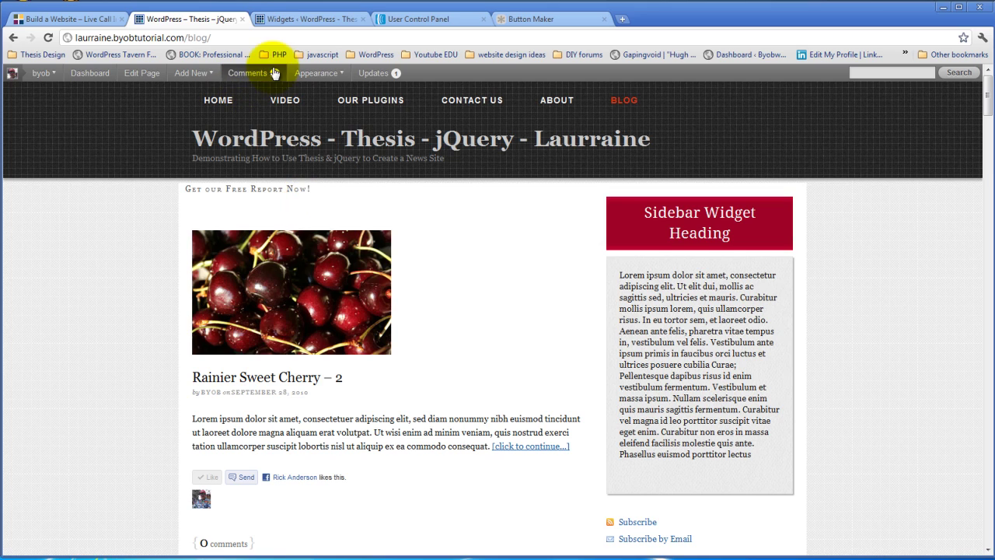
mouse_move(325, 74)
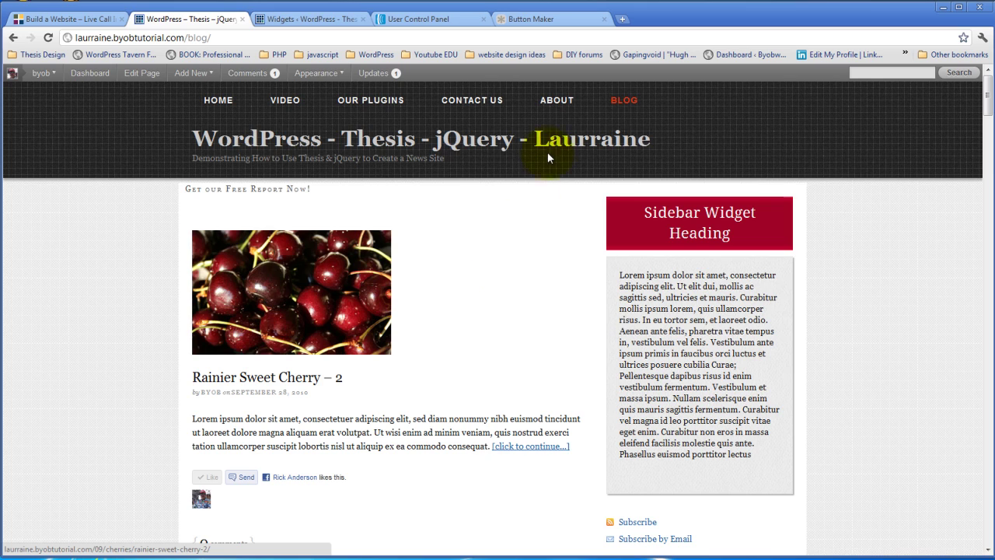
Switch to AWeber and open the Facebook Sign Up web form of the byob-facebook list for editing.
click(428, 20)
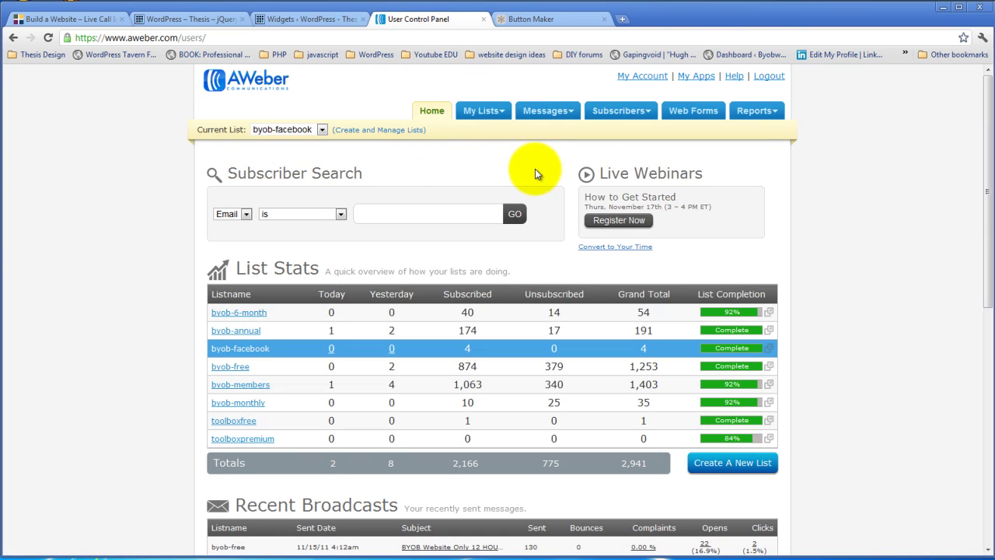
scroll(82, 252, down, 1)
scroll(82, 252, up, 1)
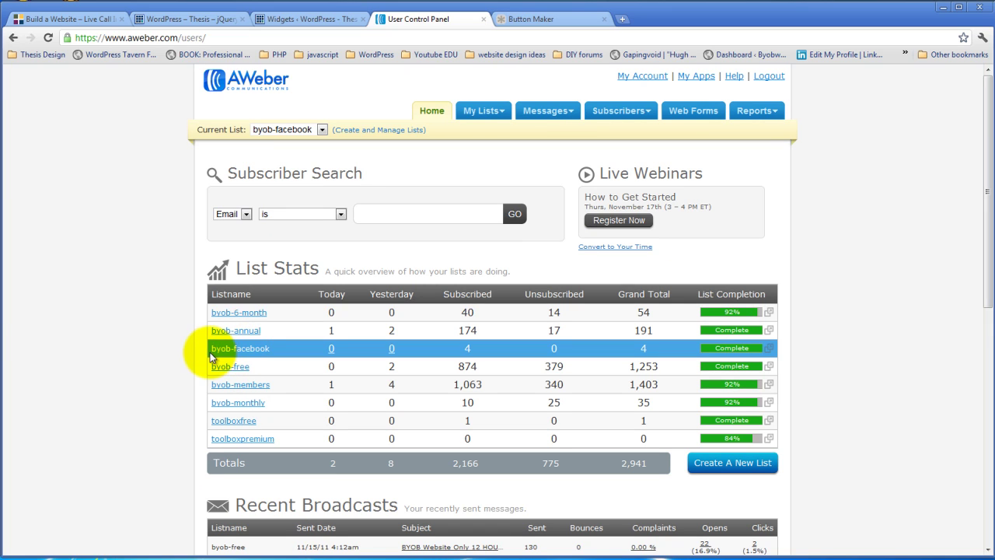
click(693, 111)
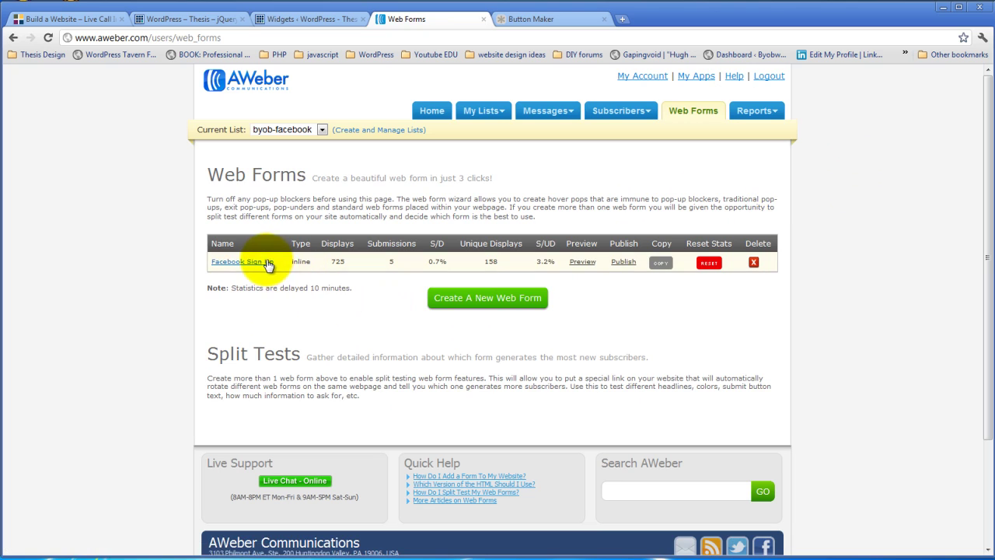
click(249, 262)
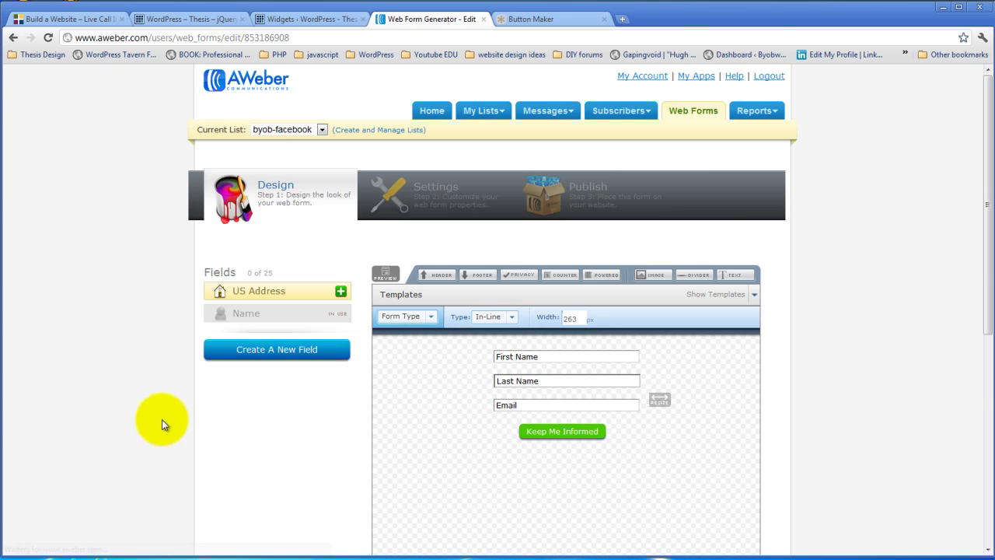
scroll(161, 419, down, 3)
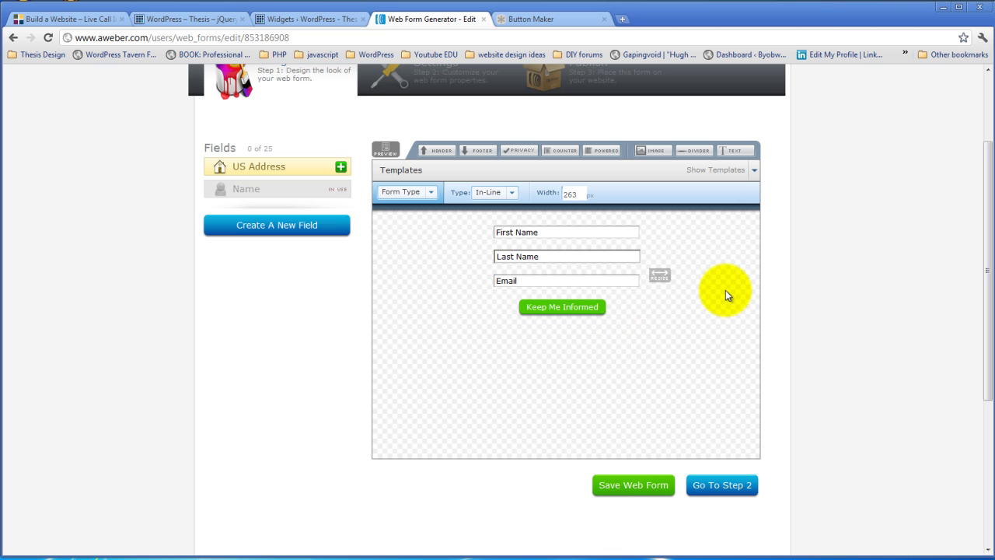
Open the BYOBWebsite Facebook page in a new tab and examine the sign-up form on Fan Central.
click(622, 20)
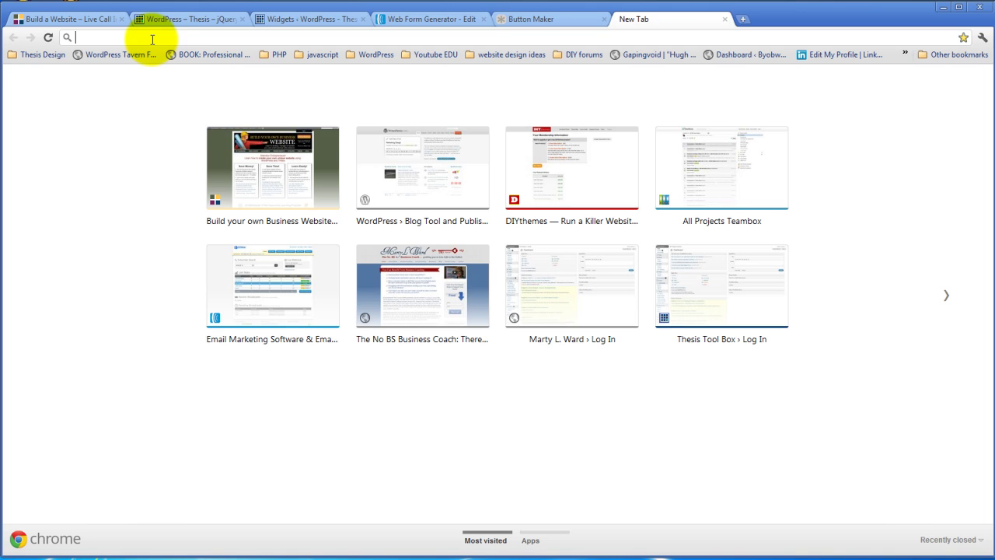
text(f)
key(Return)
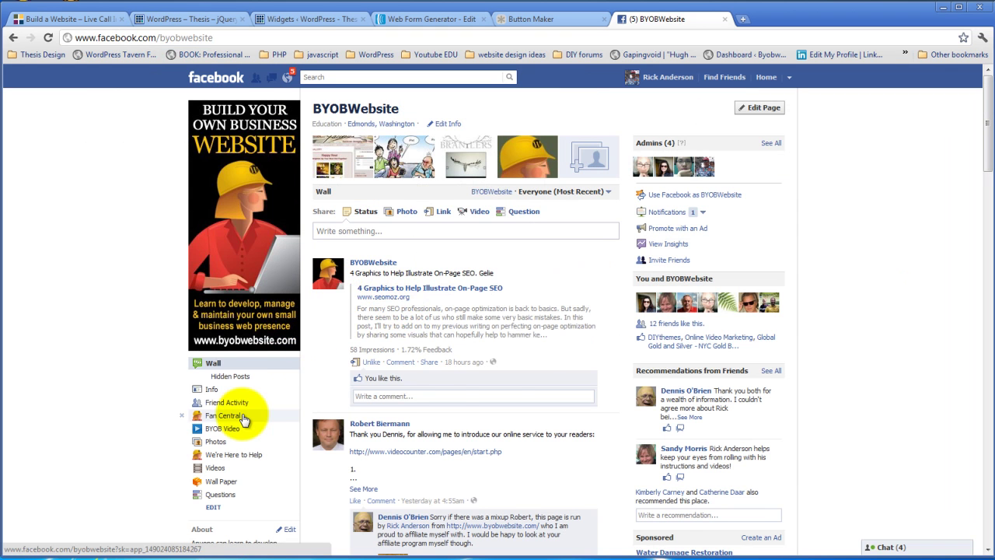
click(243, 418)
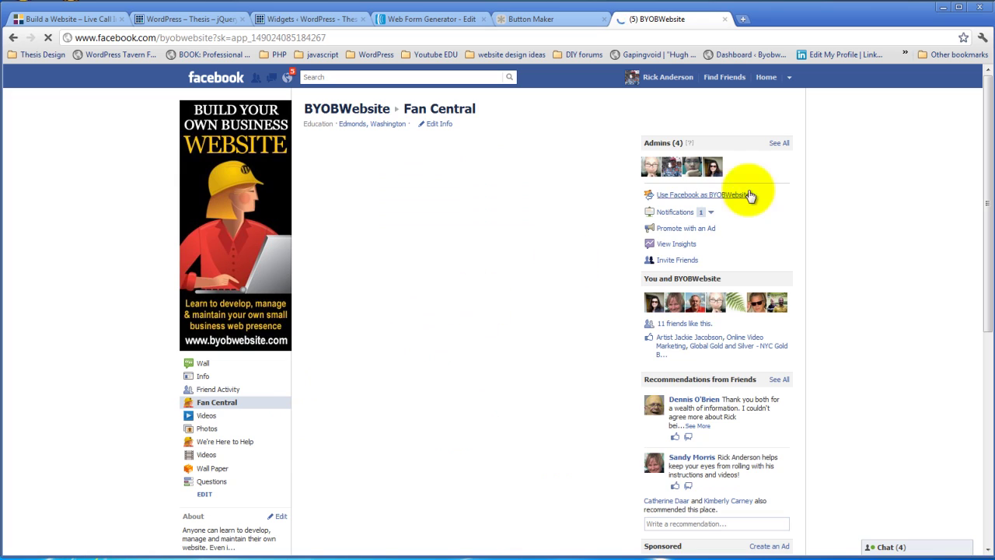
scroll(941, 187, down, 2)
scroll(941, 187, up, 2)
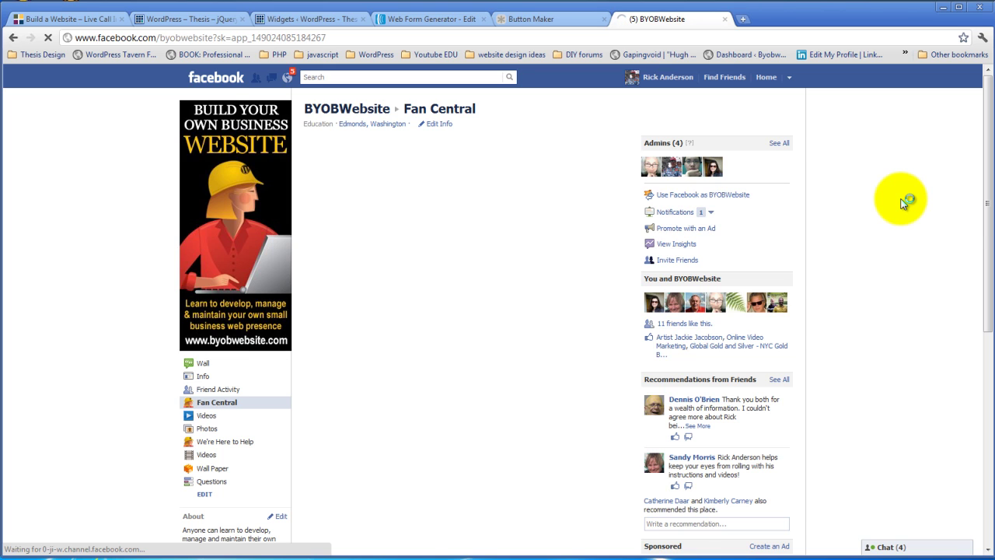
scroll(904, 202, down, 10)
scroll(904, 202, up, 6)
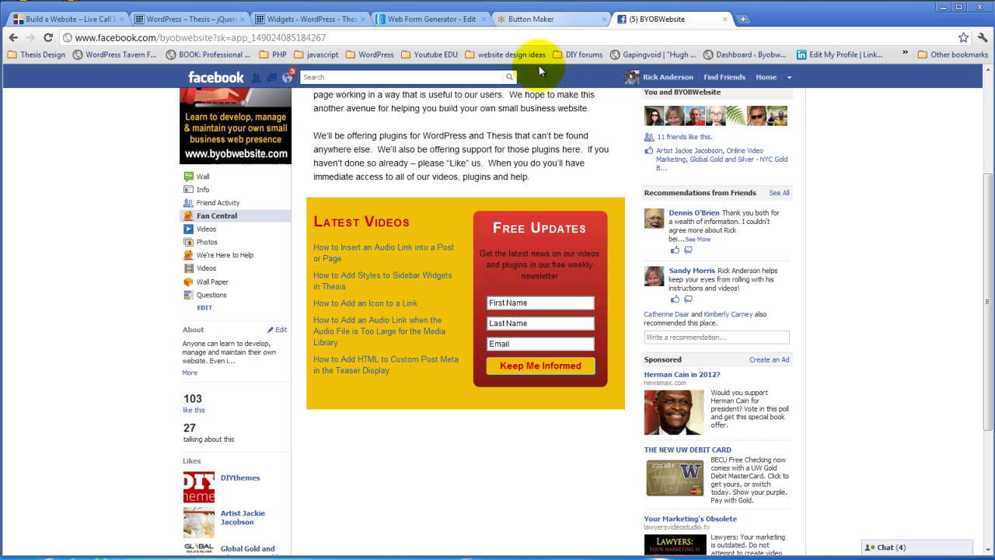
Return to the AWeber web form editor and advance the form through Settings to the Publish stage.
click(197, 21)
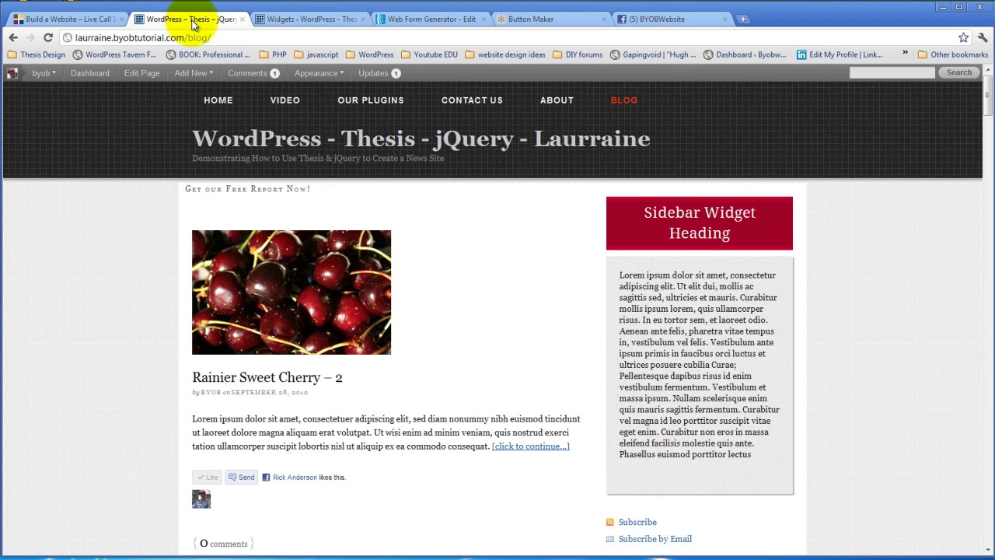
click(286, 23)
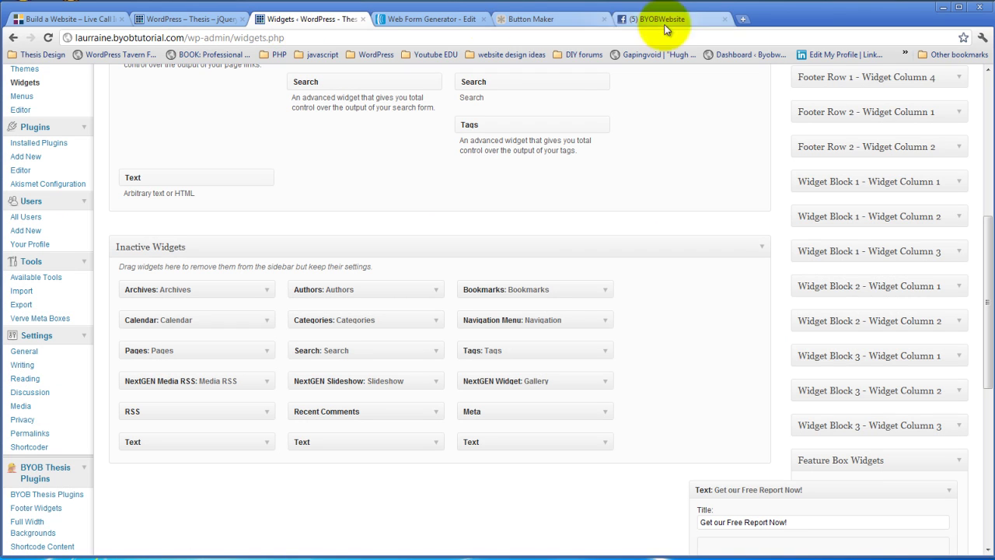
click(408, 19)
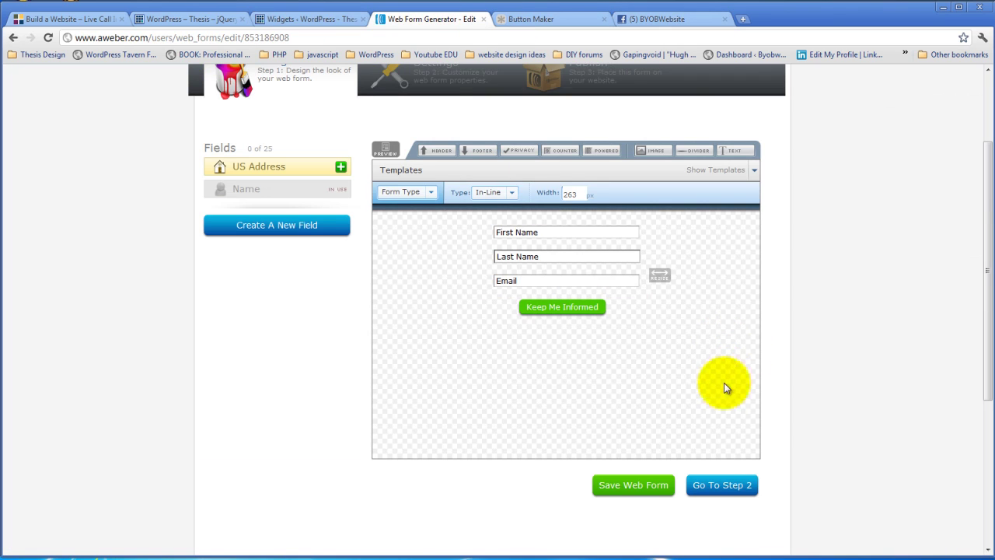
click(724, 487)
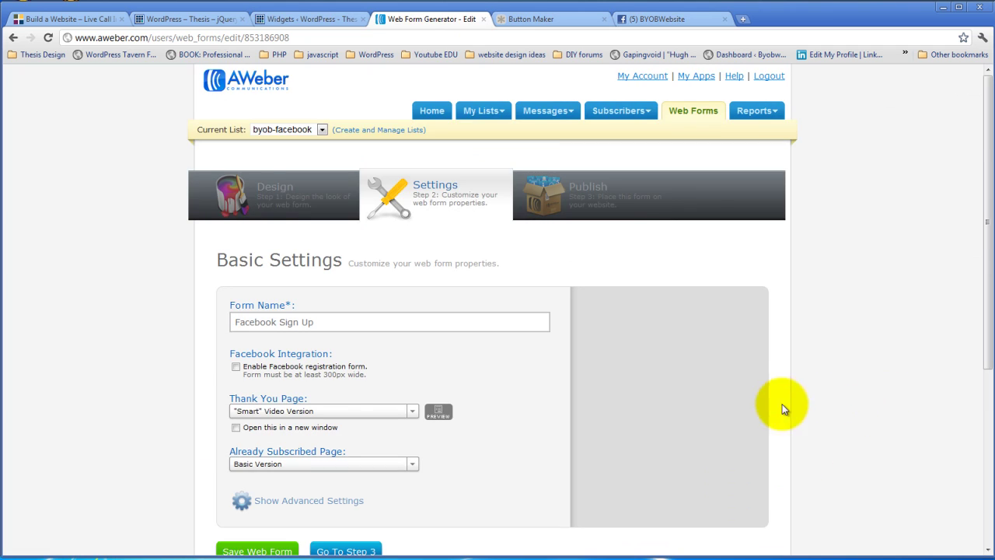
scroll(696, 374, down, 3)
click(323, 263)
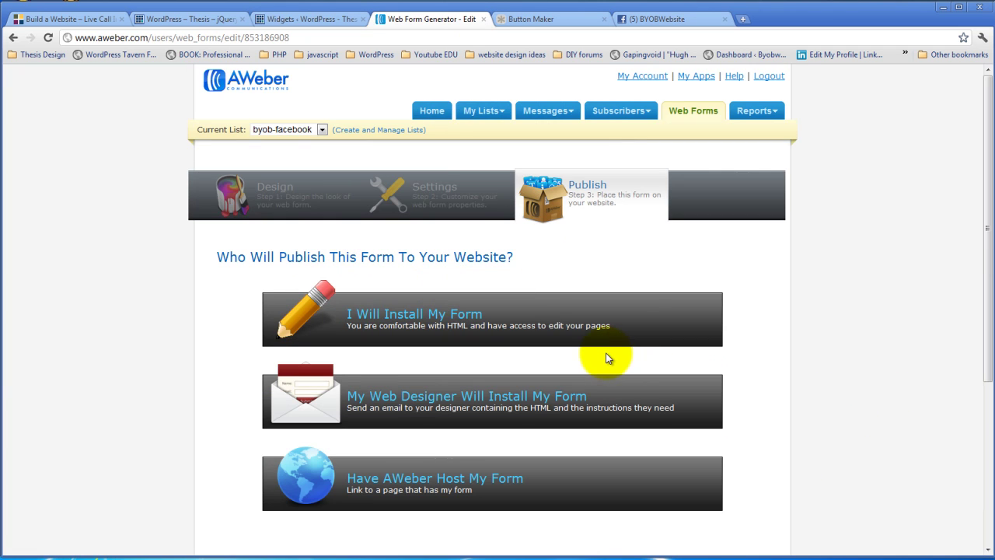
Choose the I Will Install My Form option and copy the whole Javascript Snippet.
click(451, 318)
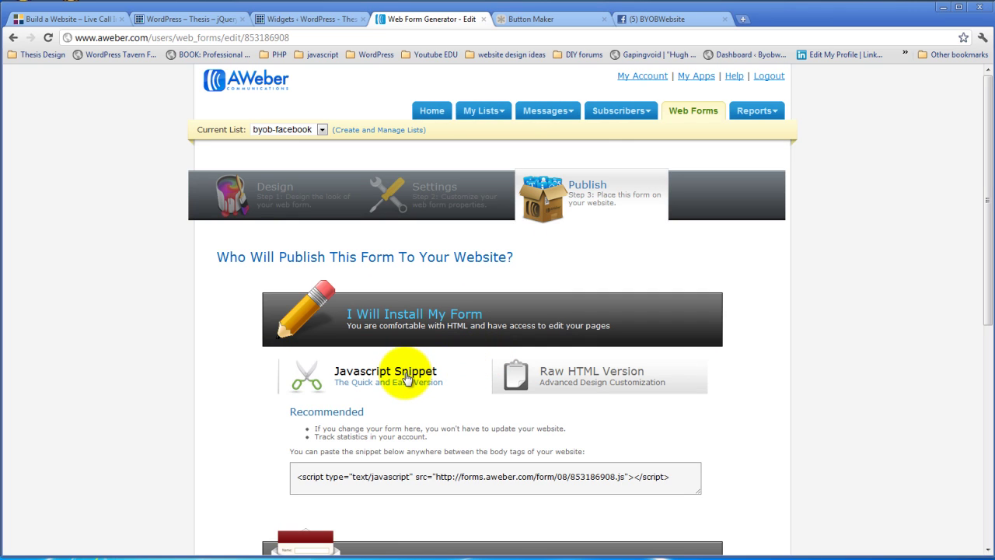
click(684, 479)
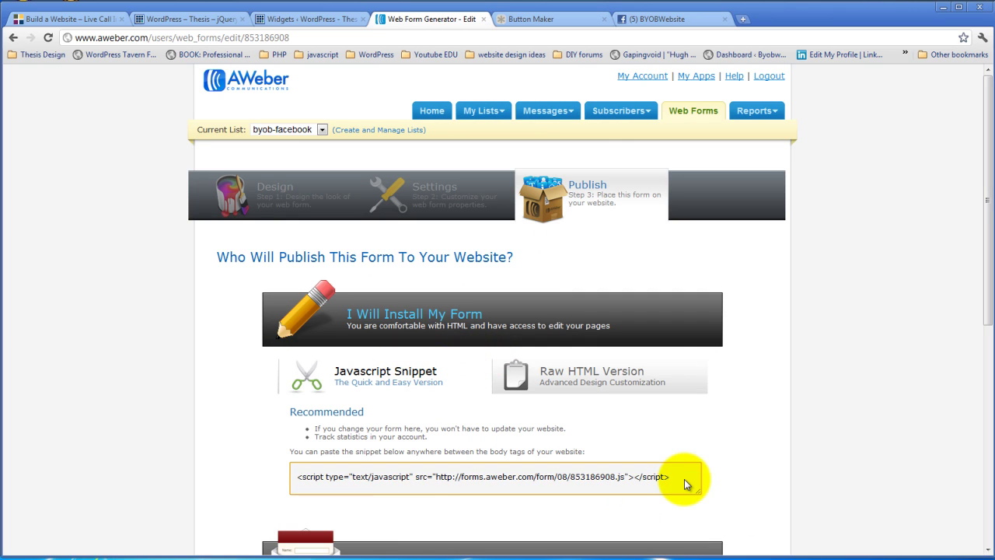
drag(684, 479, 200, 483)
key(ctrl+c)
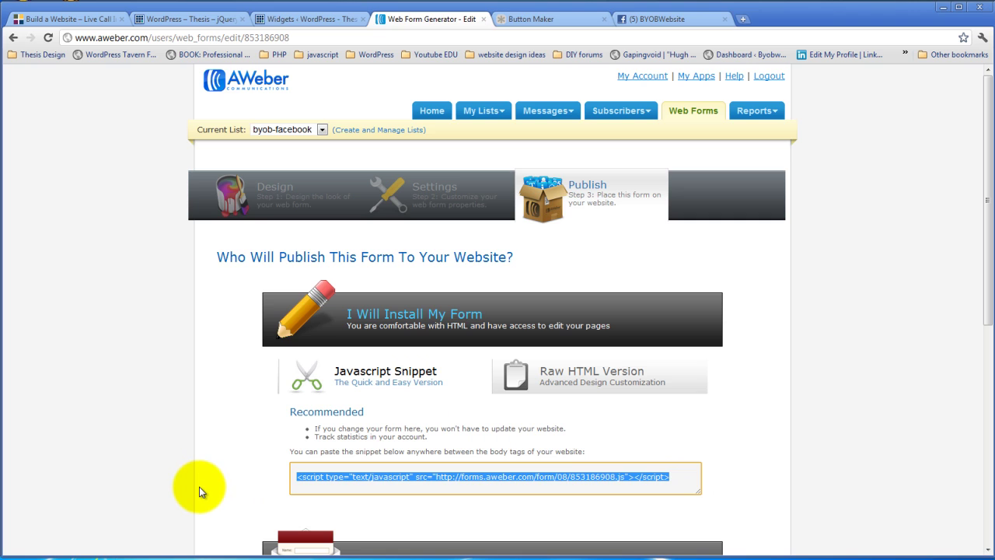
Paste the copied AWeber script into the body of the Get our Free Report Now! Text widget, save it, and reload the blog page.
click(281, 23)
scroll(755, 317, down, 3)
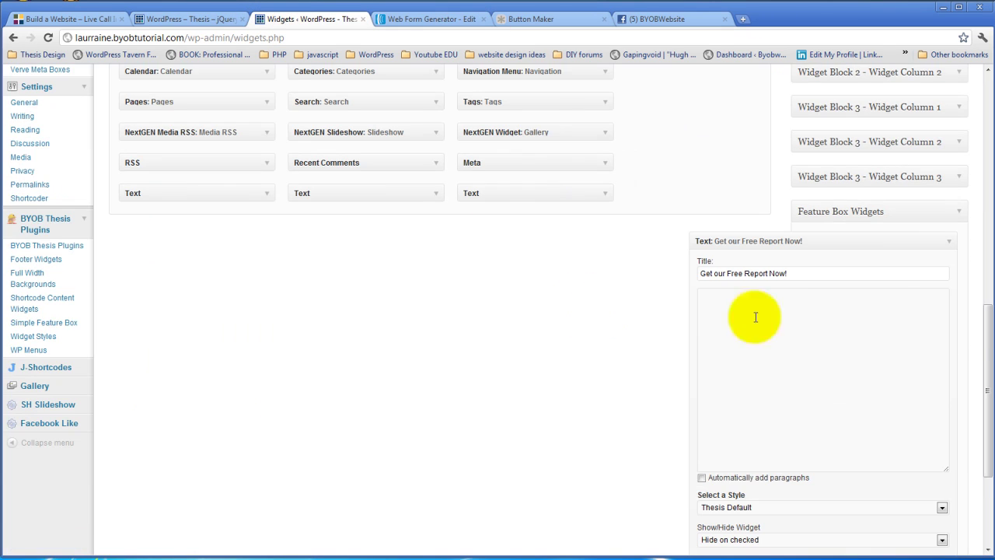
click(799, 309)
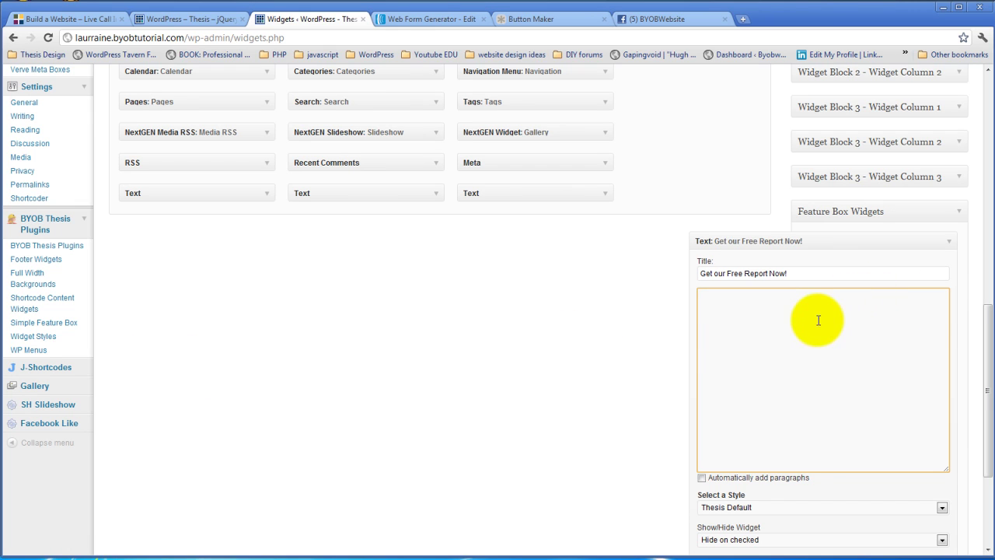
key(ctrl+v)
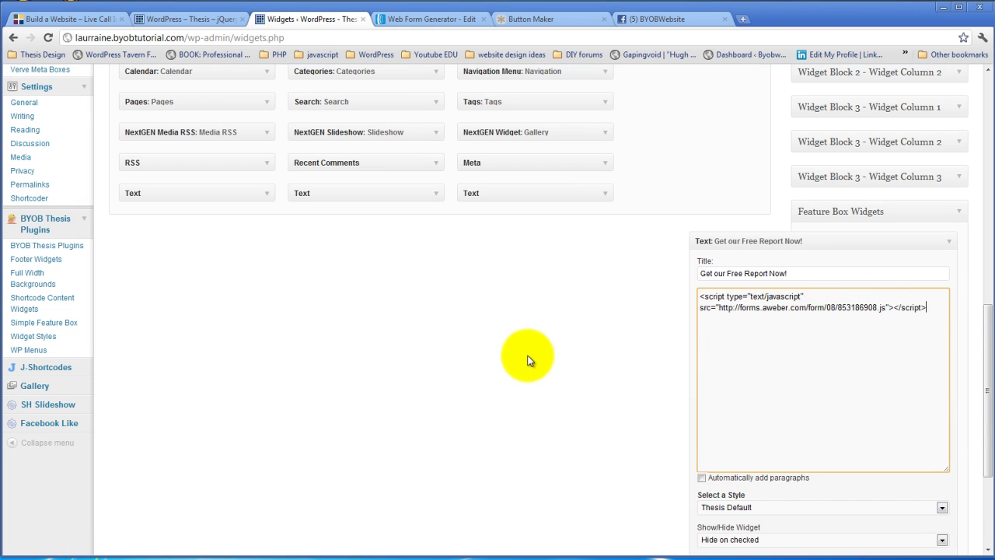
scroll(529, 357, down, 3)
click(935, 475)
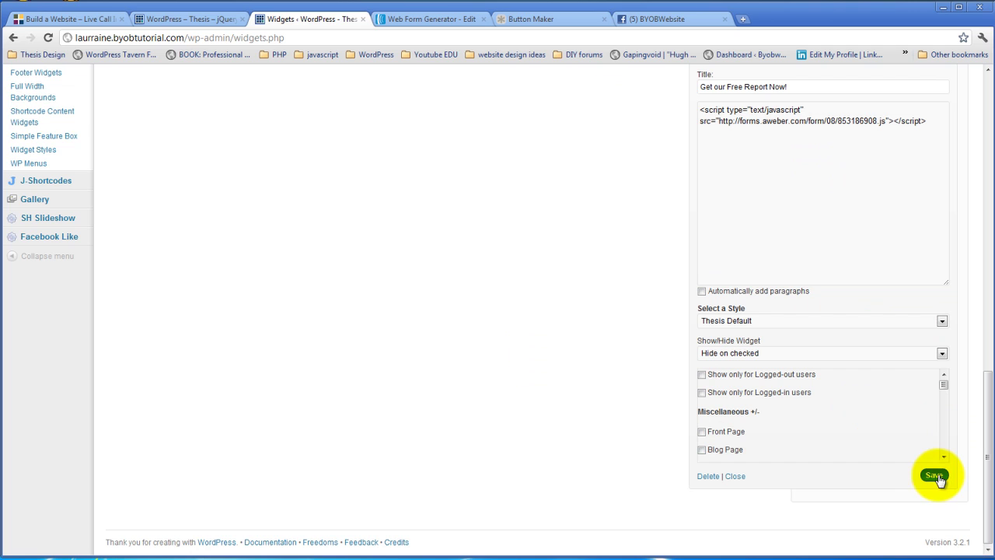
click(138, 14)
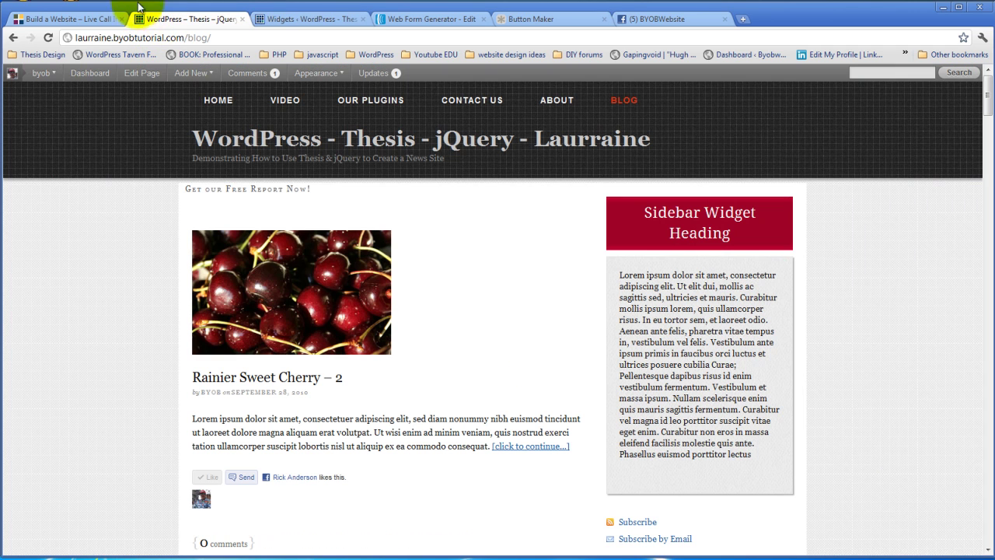
click(47, 38)
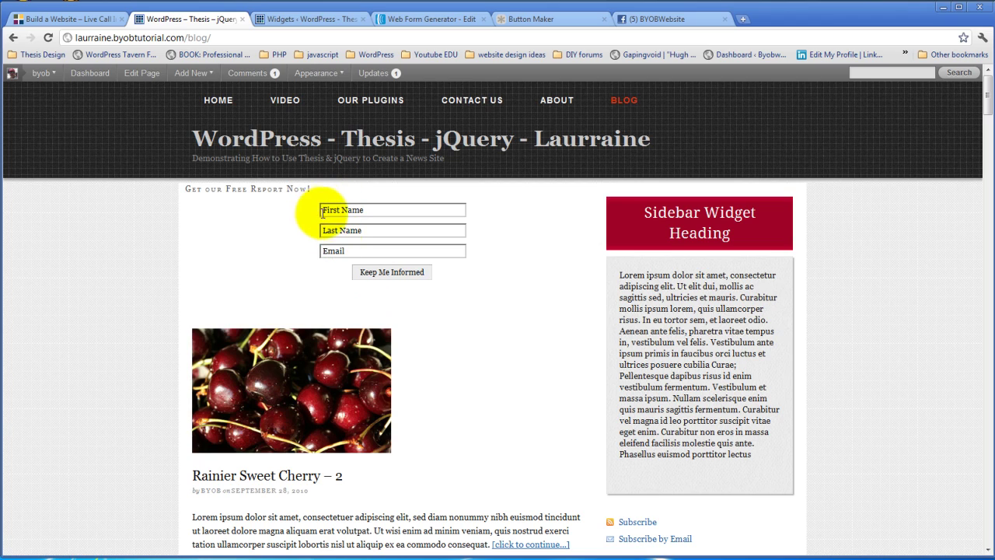
In the Get our Free Report Now! widget, insert the opening tag <div style="float:left; width:250px"> before the script.
click(285, 22)
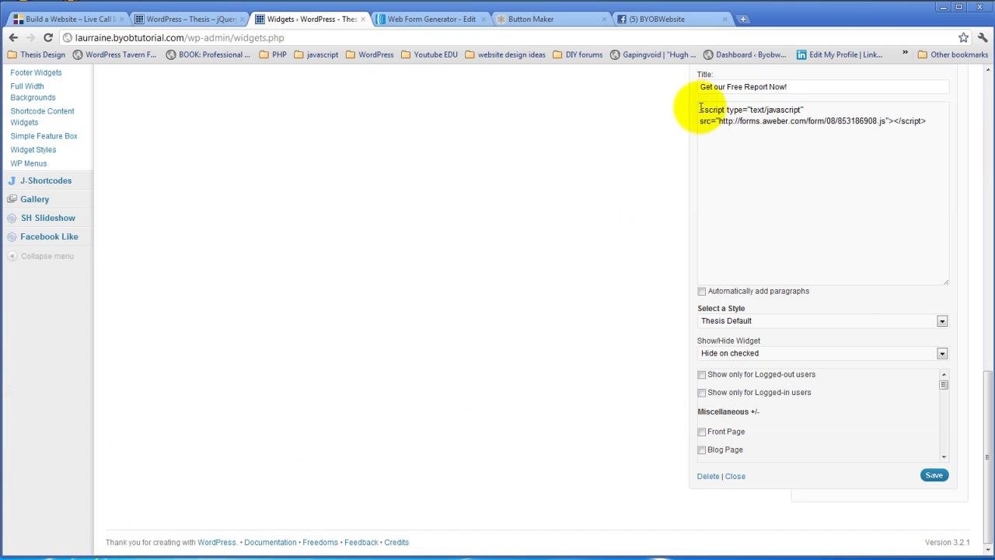
click(802, 202)
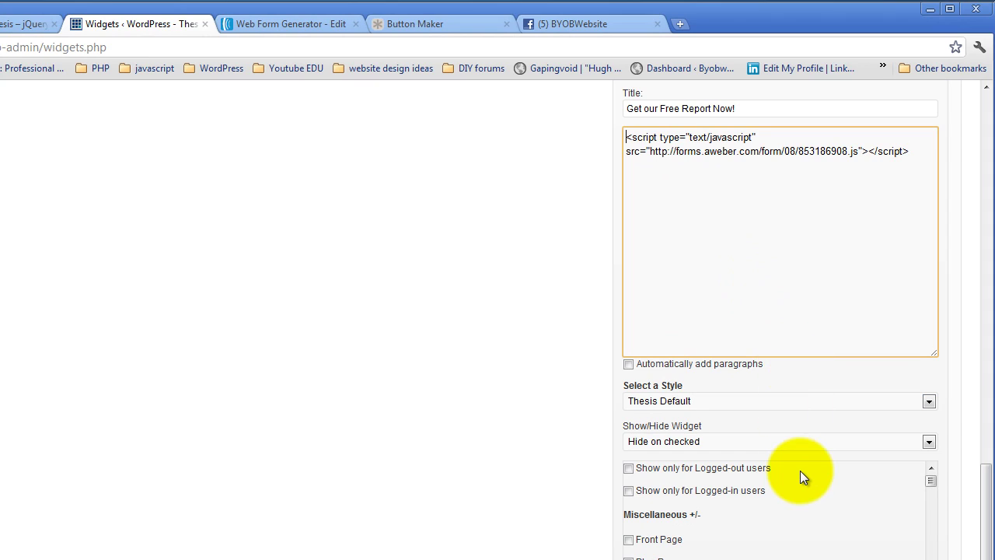
text(<div)
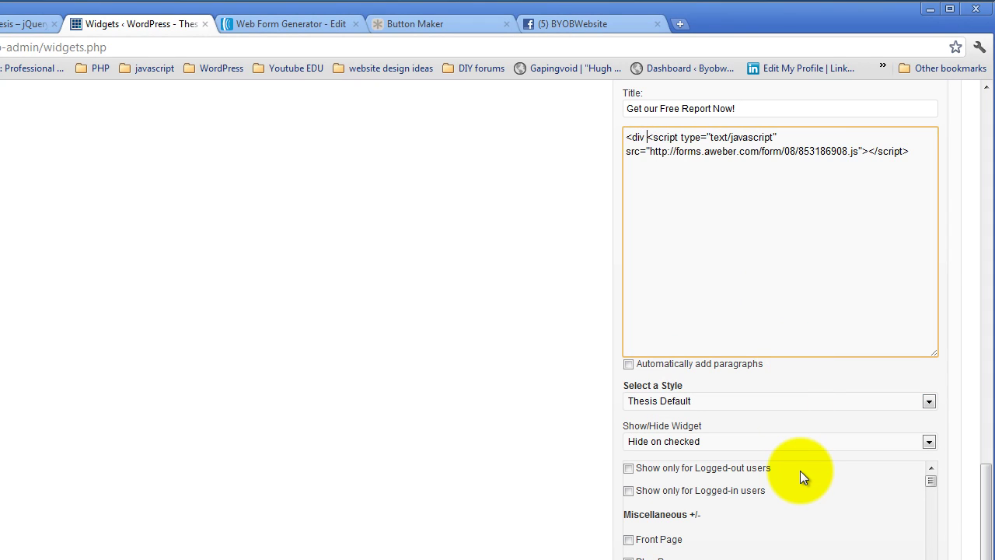
text( style)
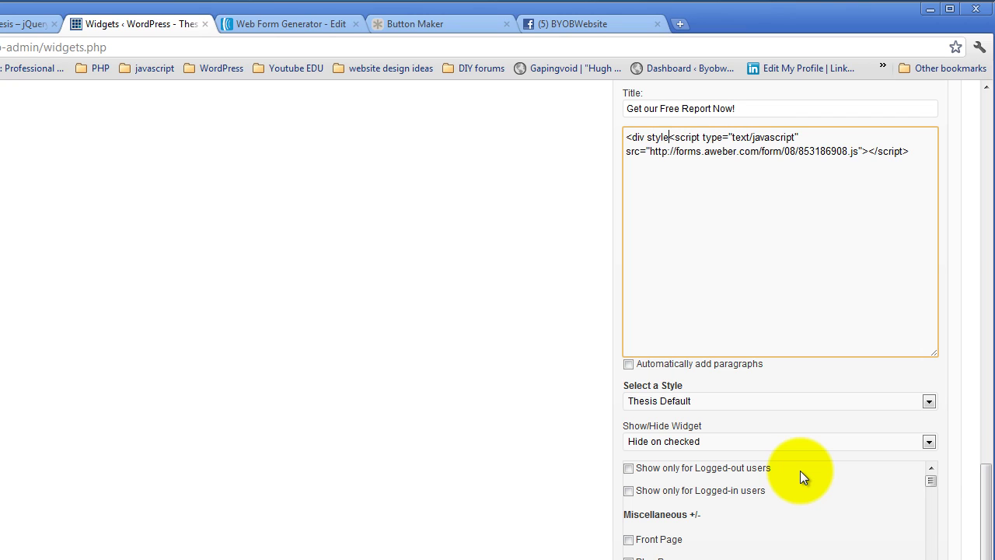
text(=)
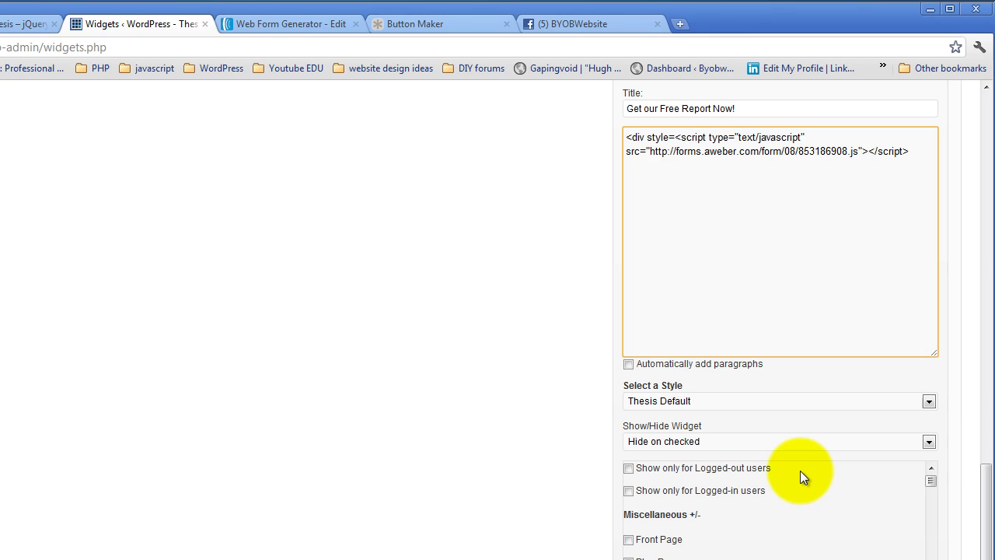
text(")
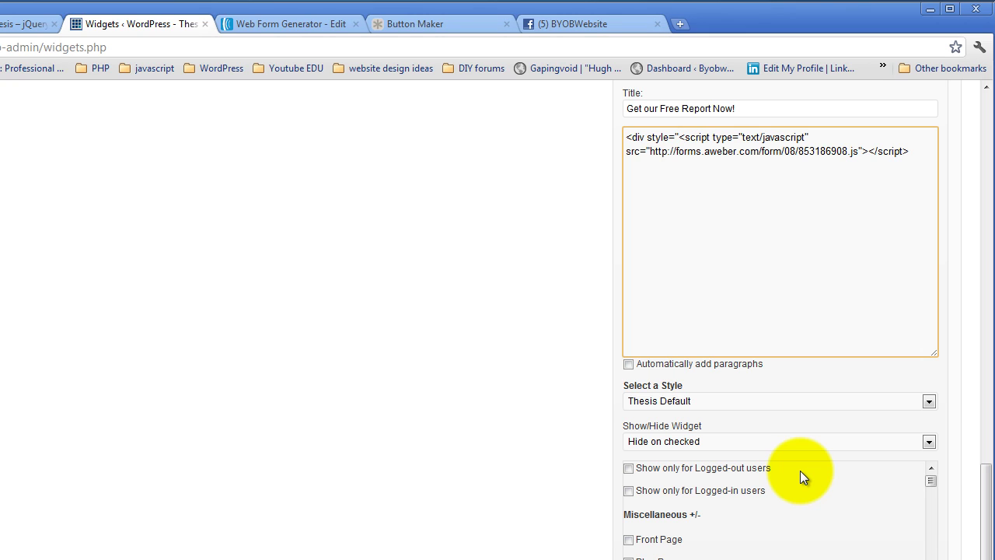
text(float)
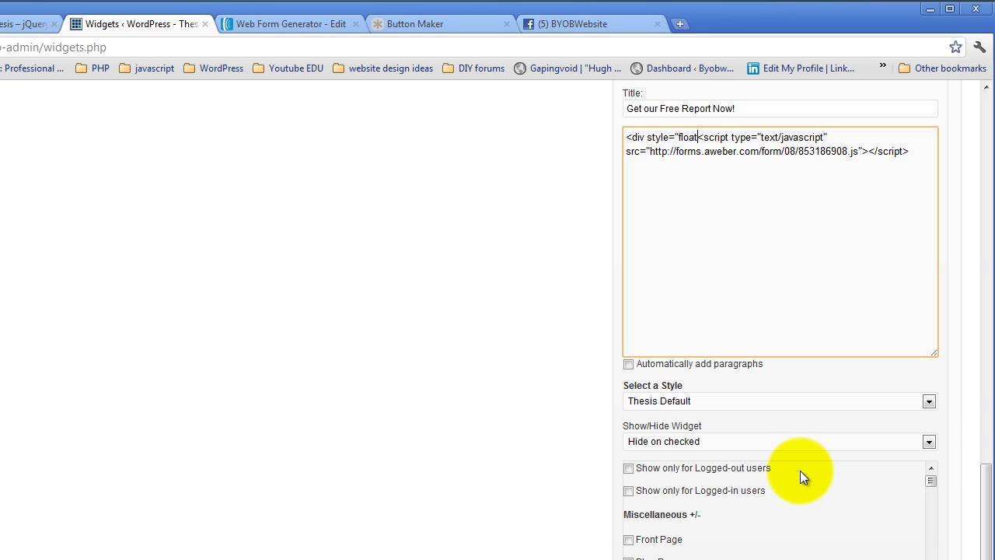
text(:left)
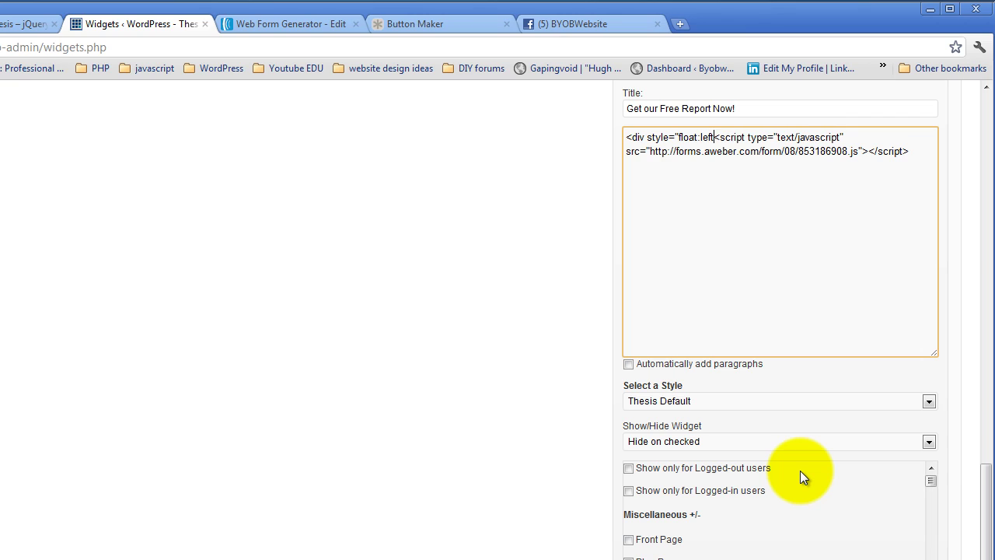
text(;)
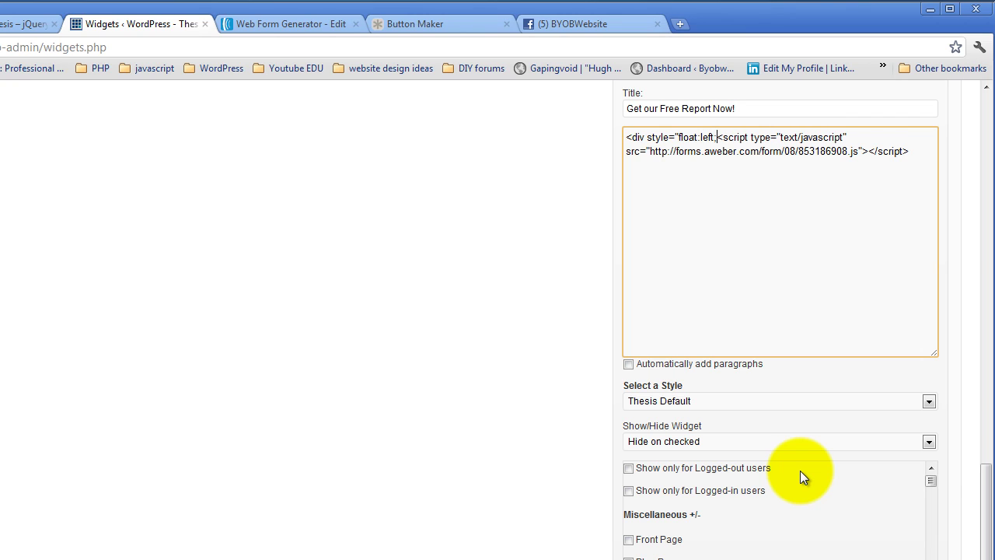
text( wi)
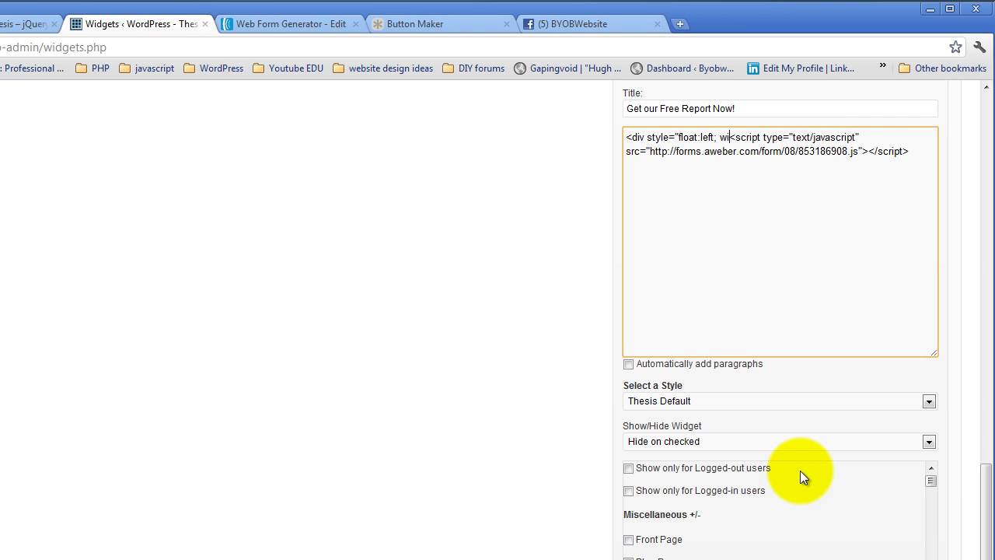
text(dth)
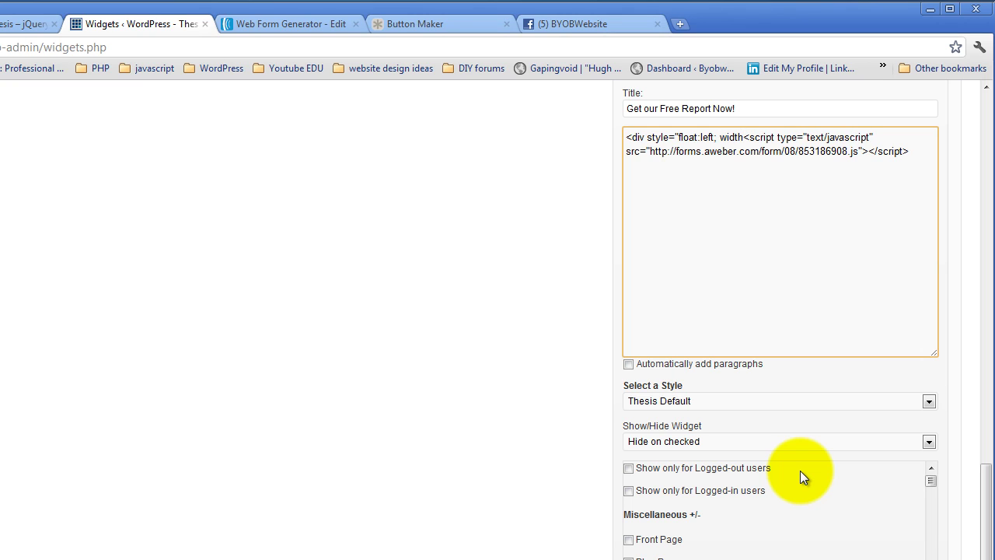
text(:)
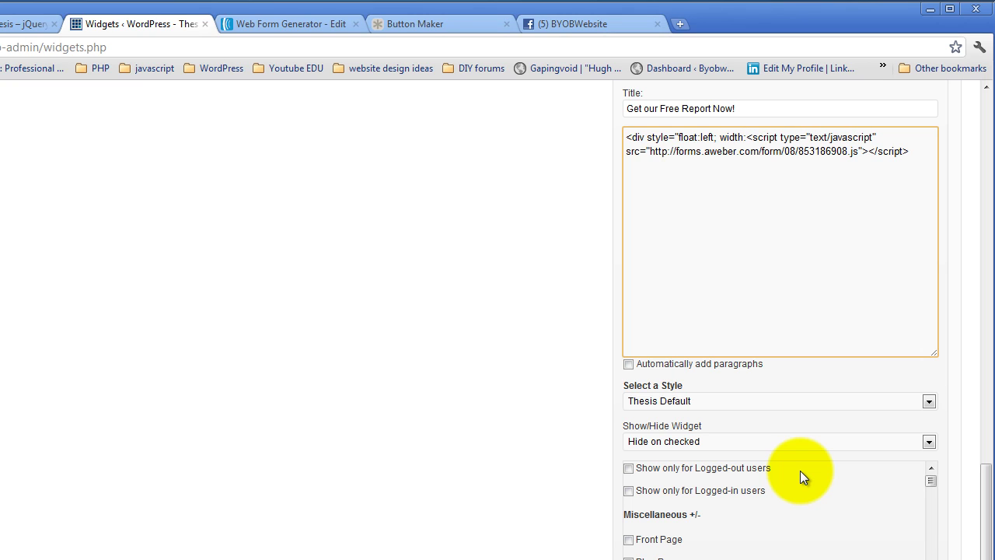
text(250)
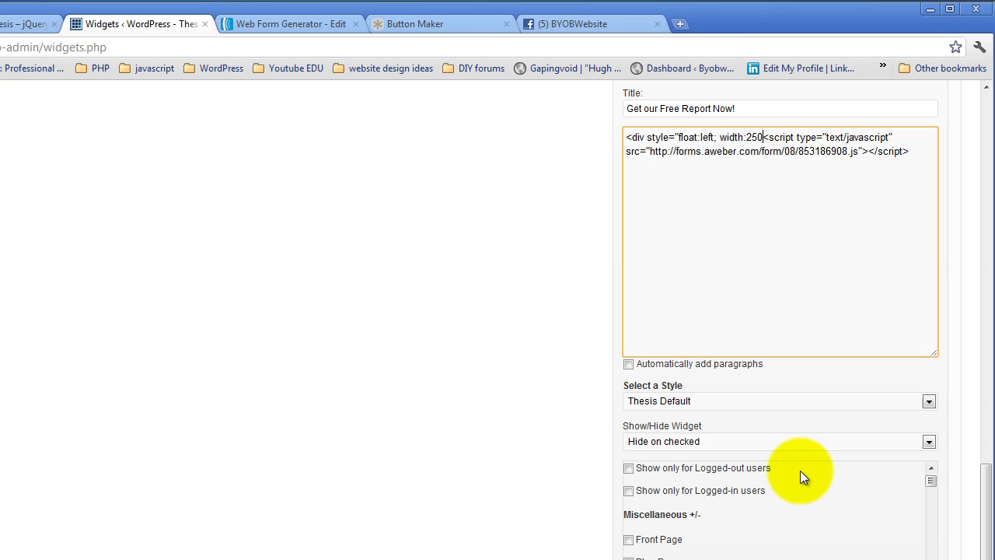
text(px)
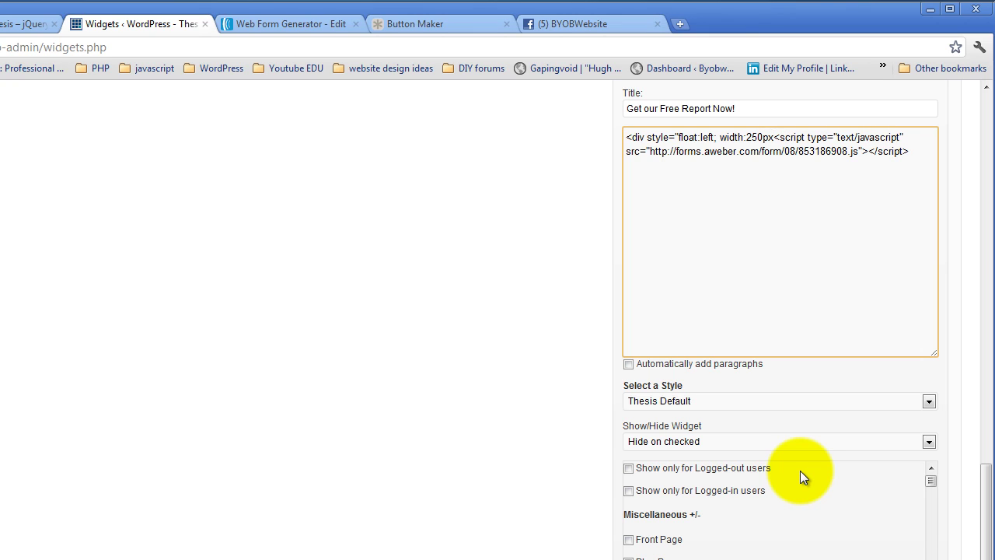
text(")
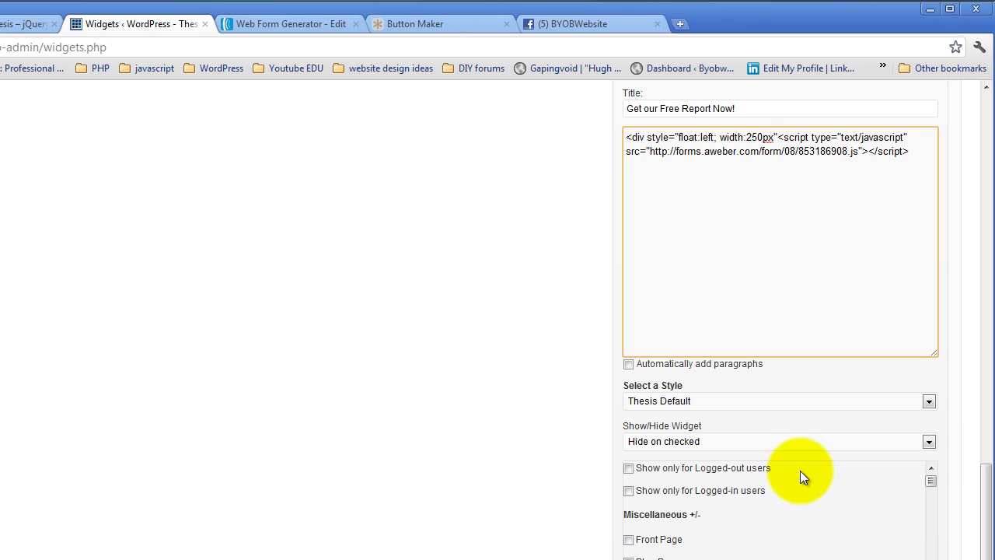
text(>)
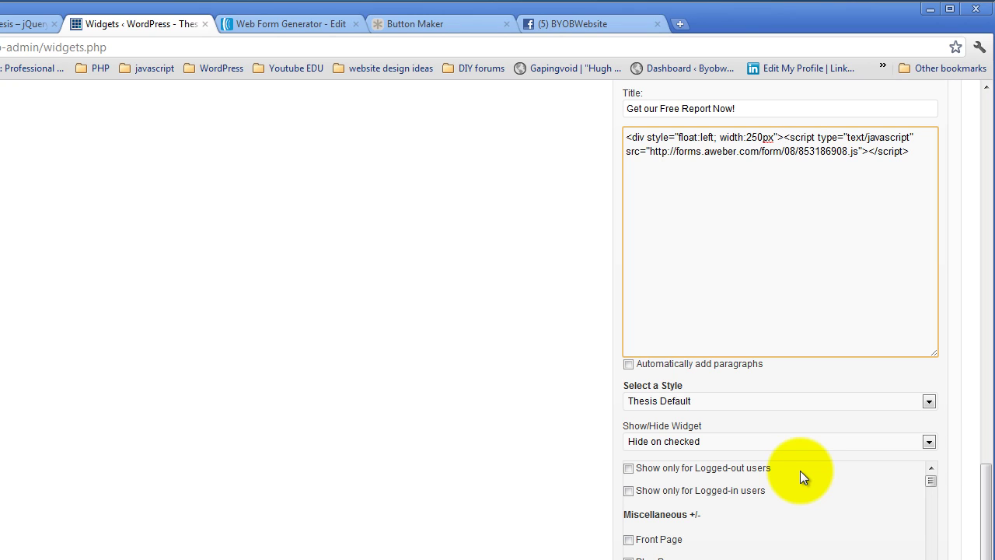
Add the text "Here insert some sort of text call to action" inside the div, close it with </div>, and start the script on a new line.
text(Here s)
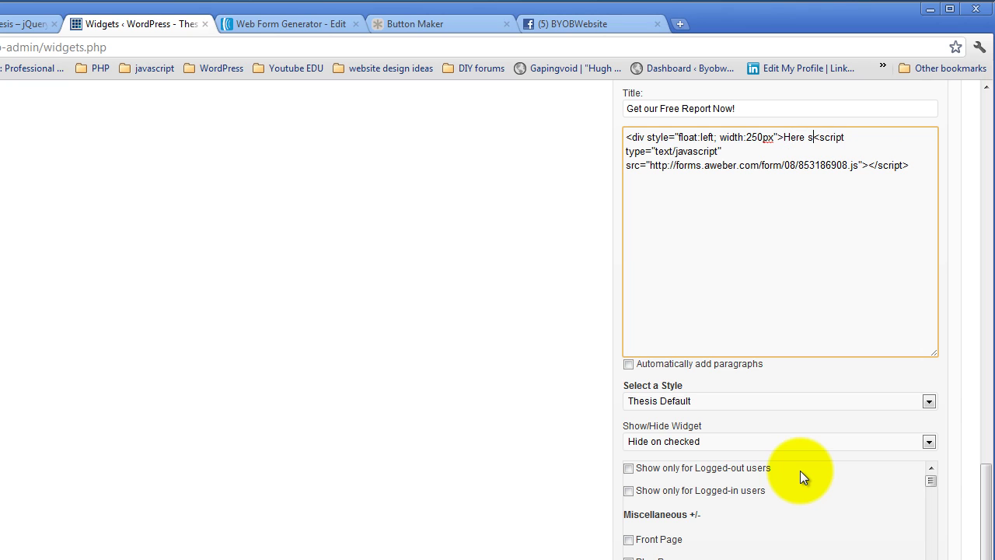
key(BackSpace)
text(insert some sort of )
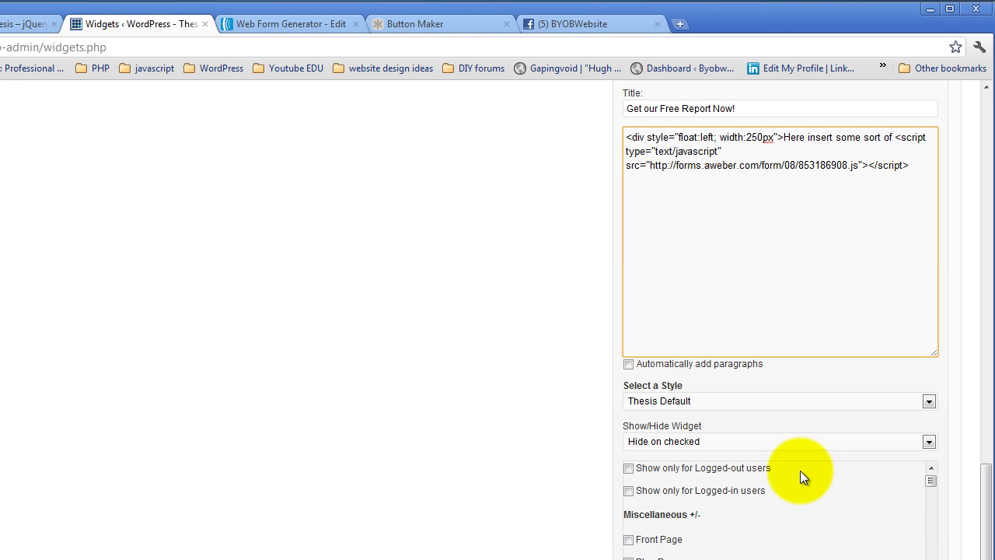
text(tex)
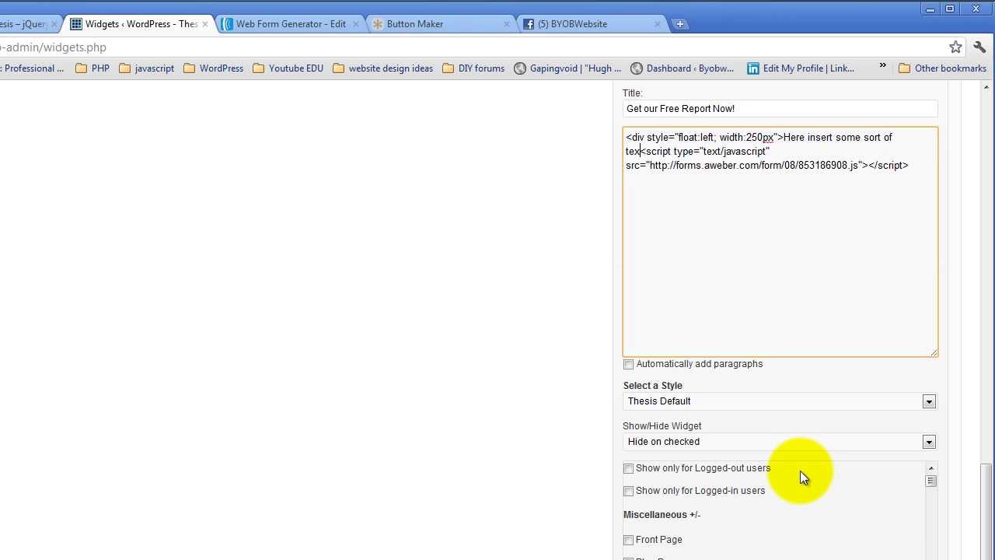
text(t call to a)
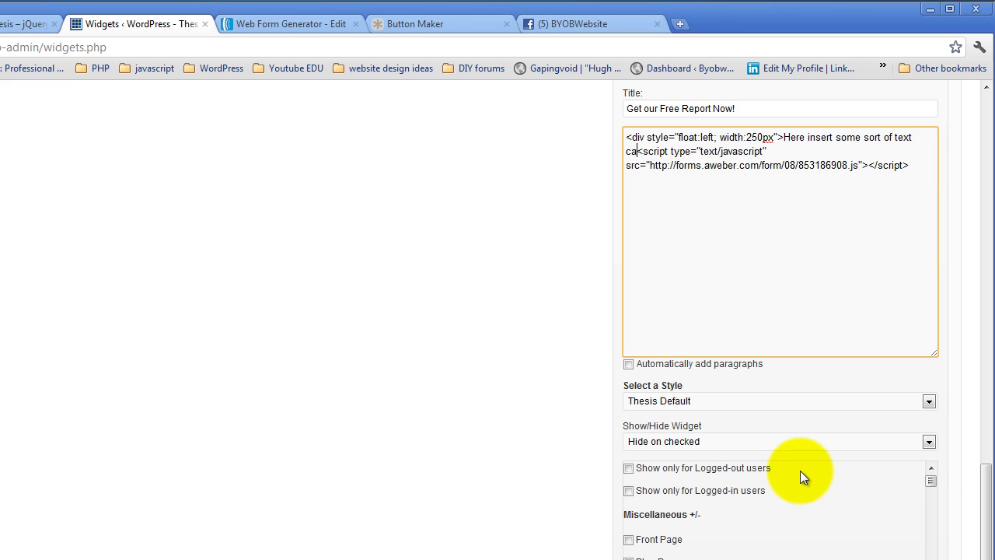
text(ction)
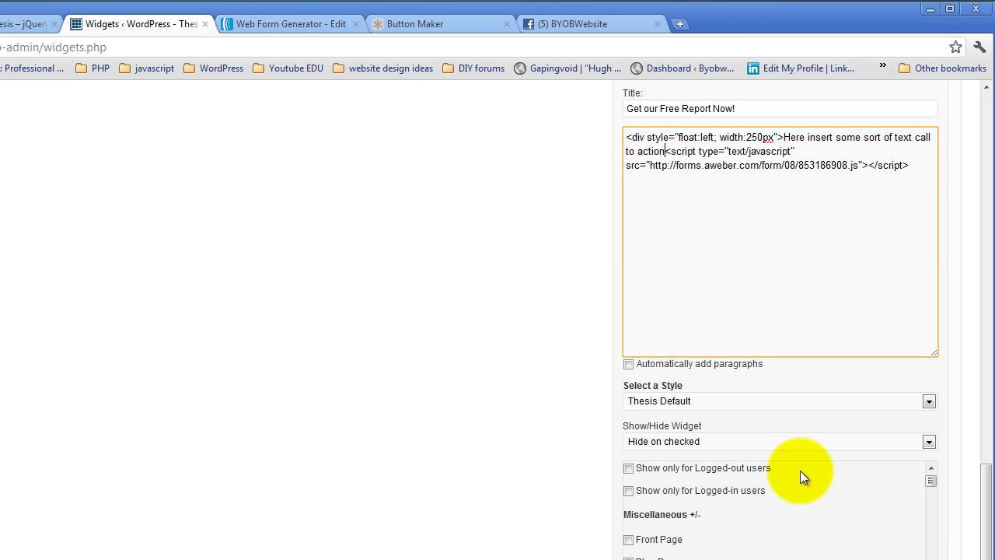
text(<)
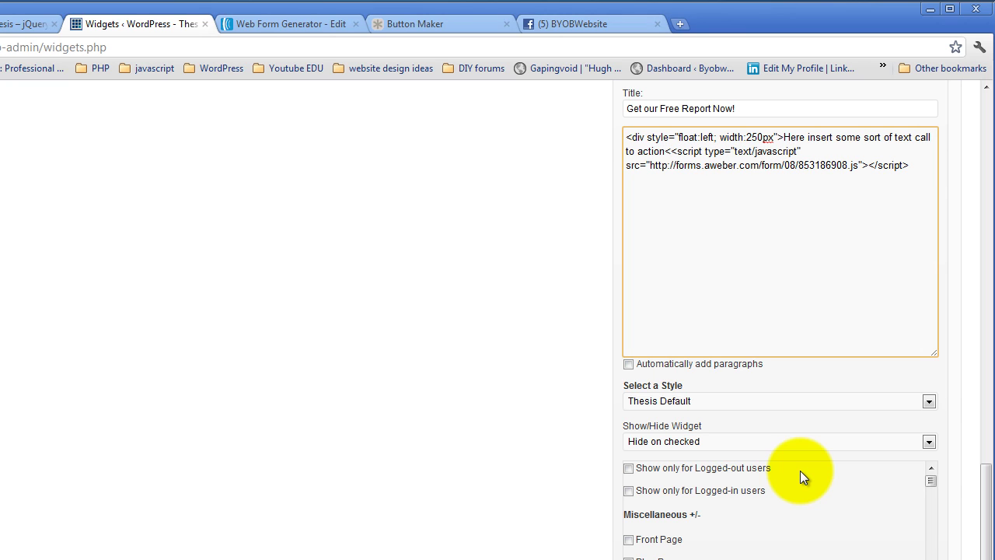
text(/div)
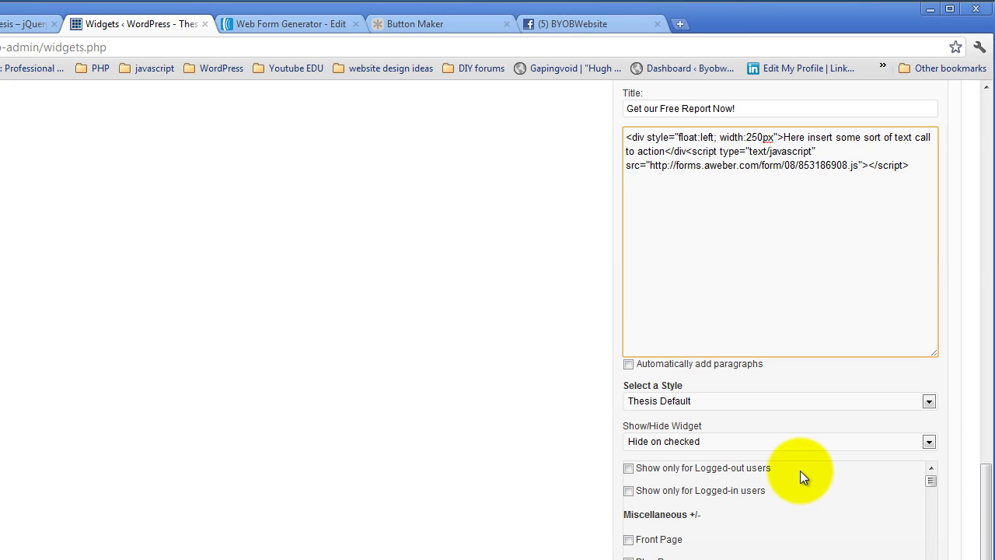
text(>)
key(Return)
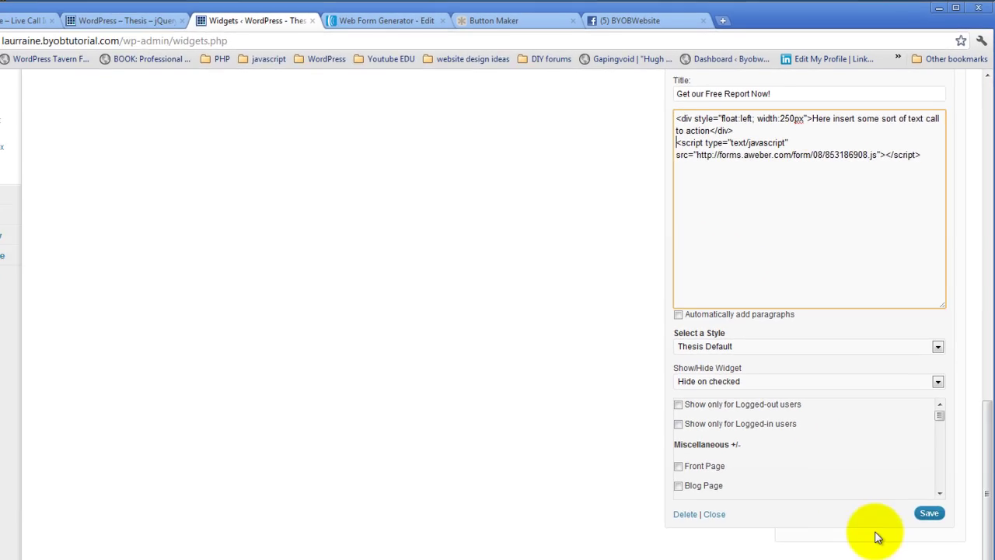
Save the Text widget and reload the blog page to check the layout of the text and form.
click(923, 516)
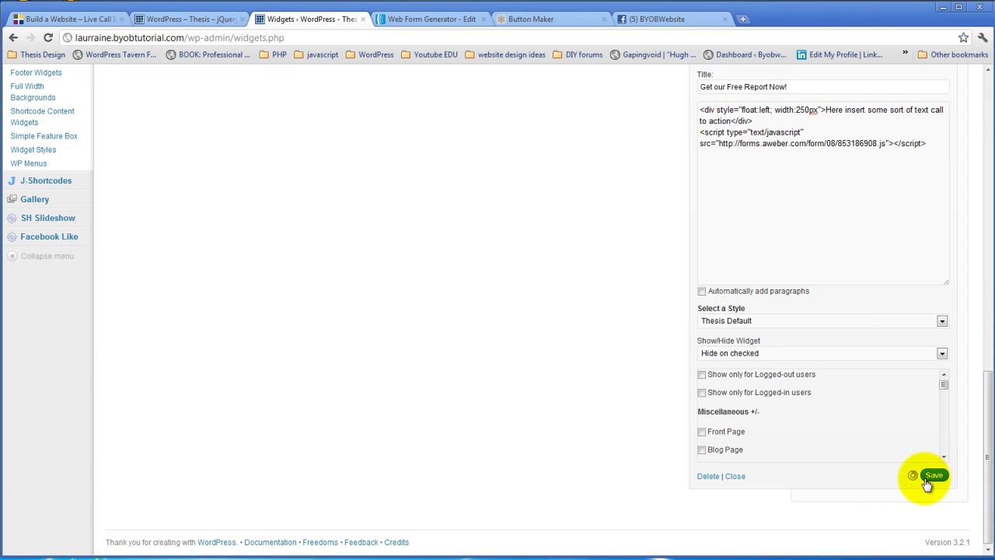
click(181, 21)
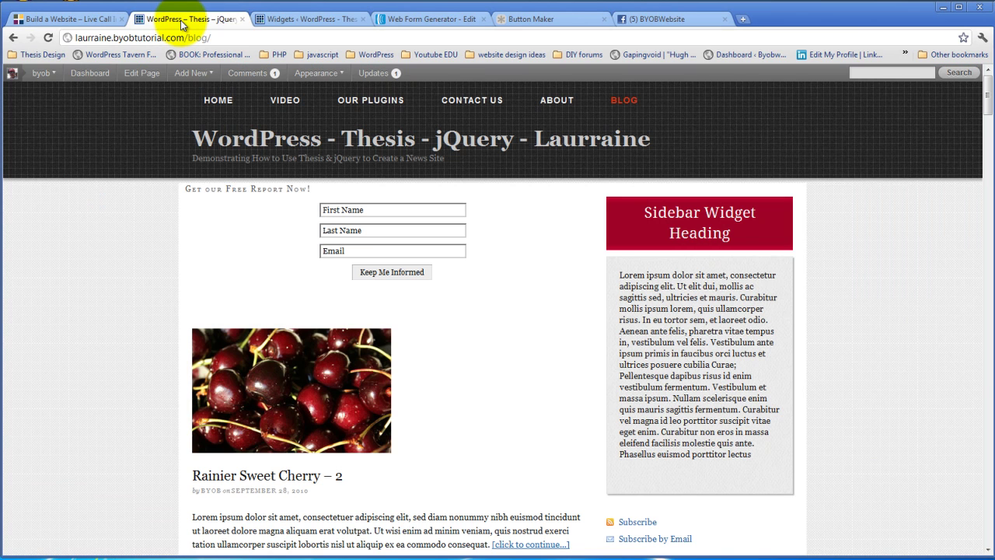
click(49, 38)
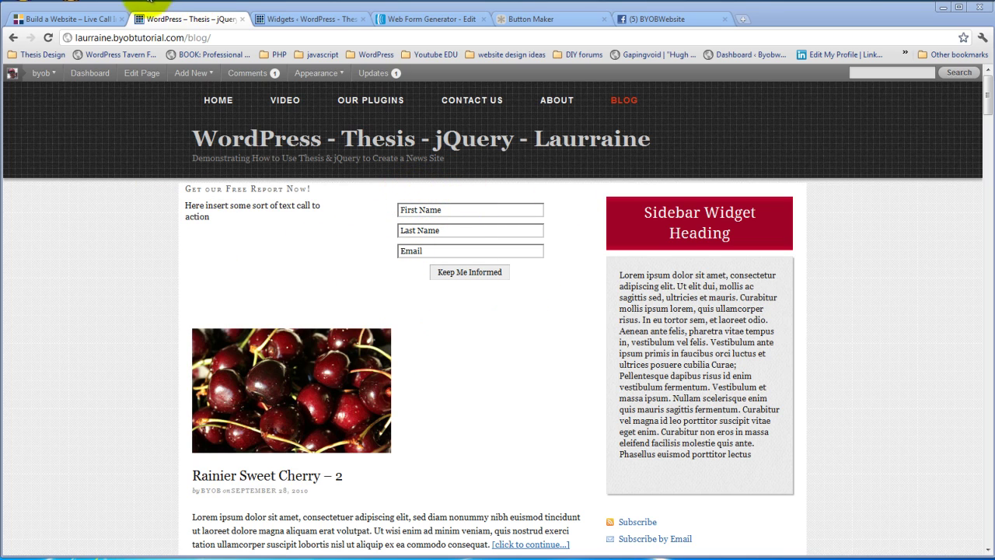
Return to the WordPress admin and open the BYOB Thesis Simple Feature Box options.
click(83, 21)
click(194, 18)
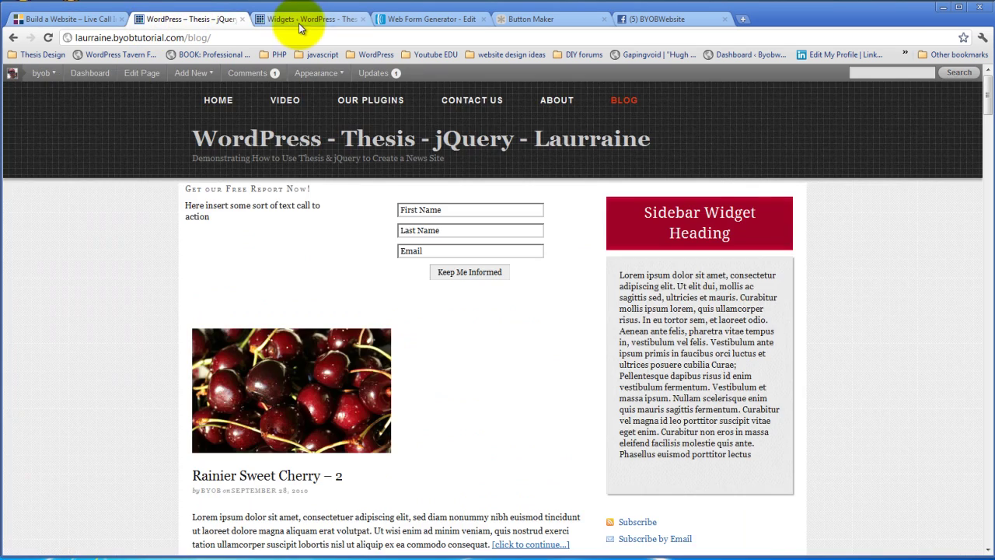
click(299, 21)
scroll(244, 273, up, 5)
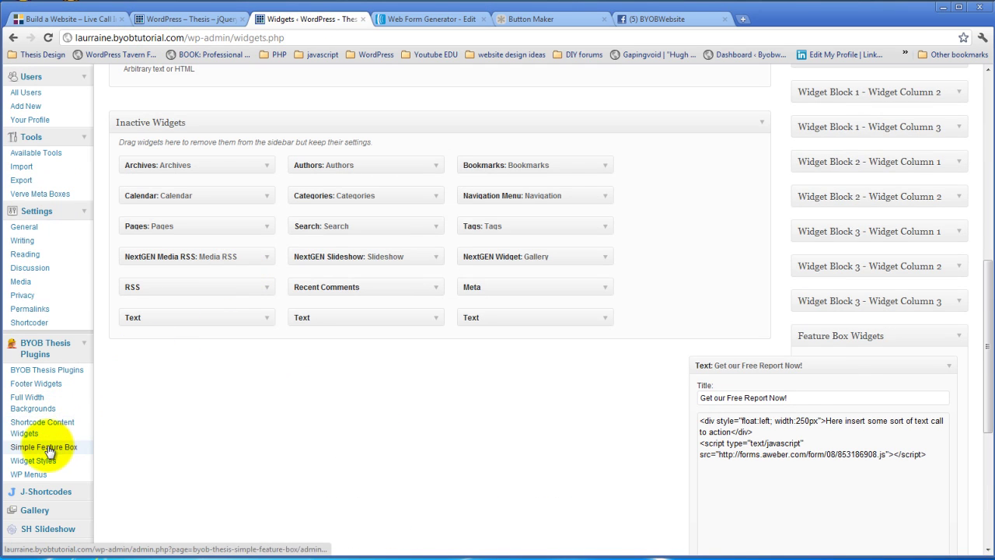
click(44, 447)
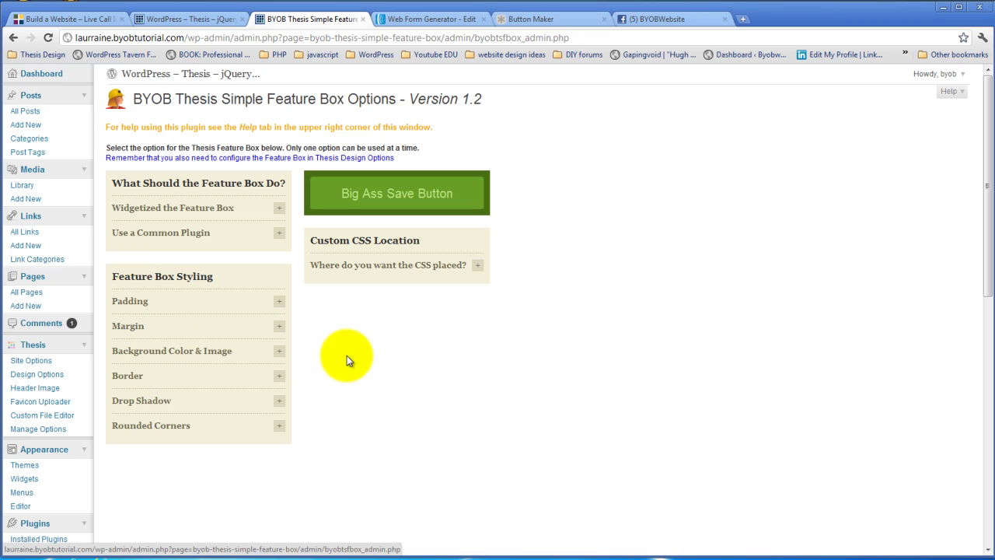
Set the feature box background color to E8E8E8, save the options, and reload the blog page.
click(280, 350)
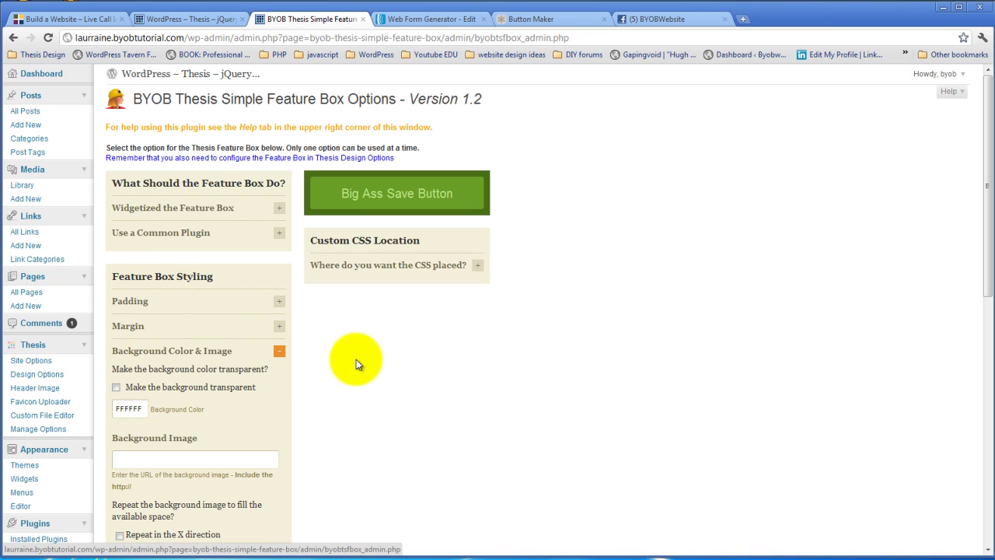
click(132, 409)
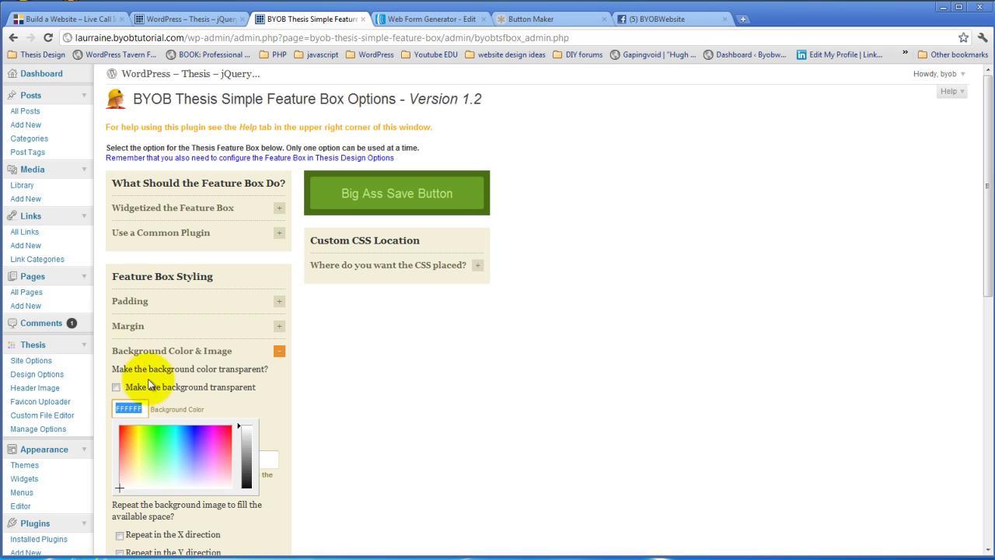
click(248, 436)
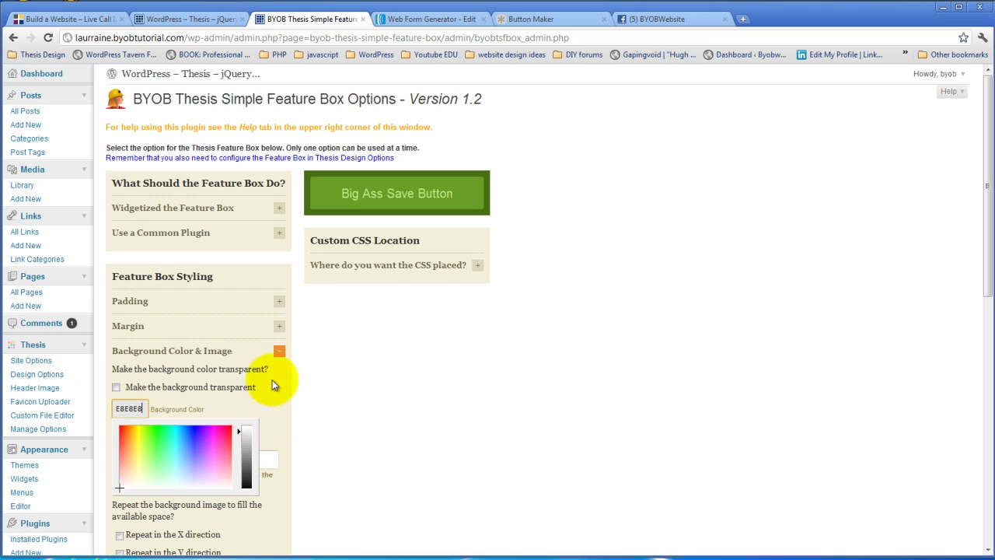
click(393, 194)
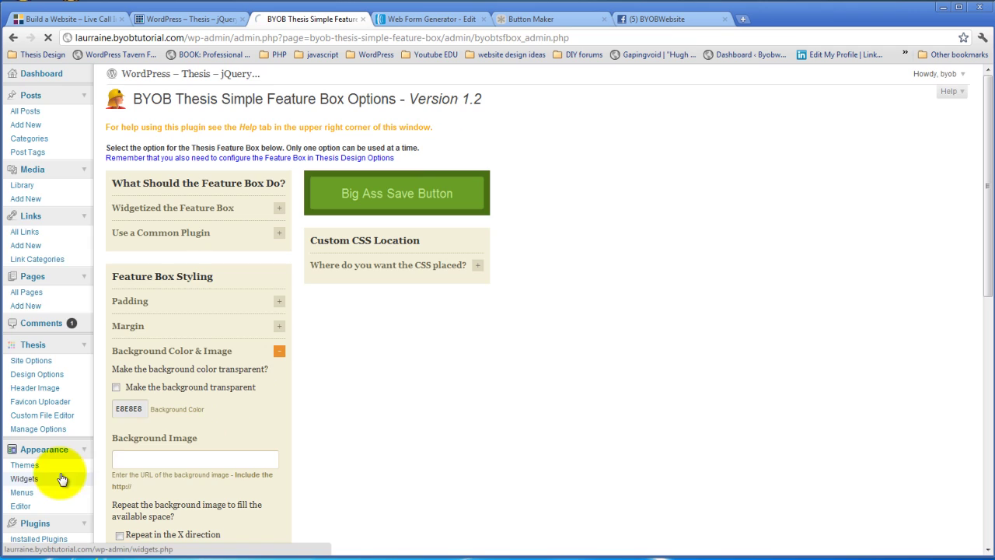
click(144, 19)
click(47, 37)
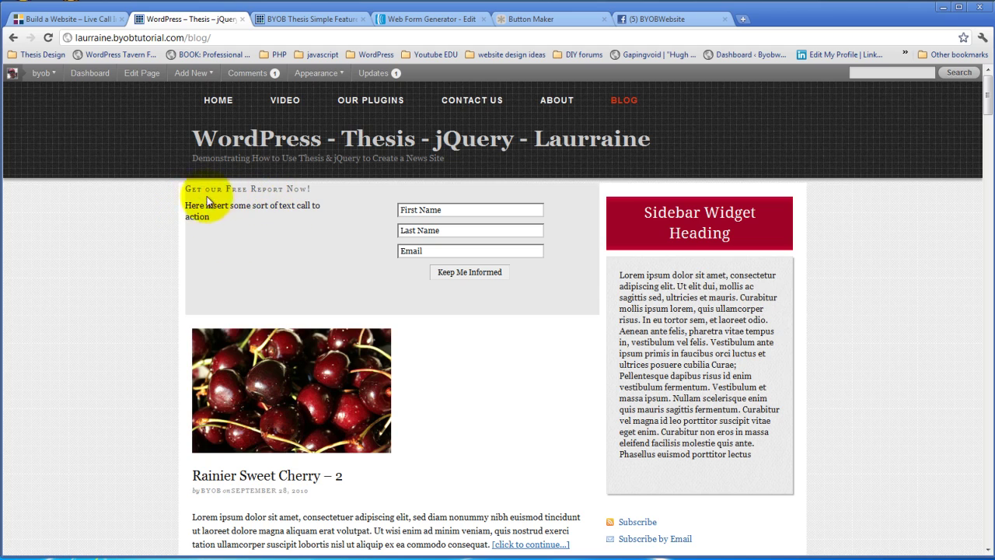
In the Simple Feature Box options, set the feature box's top margin to 20 pixels.
click(325, 19)
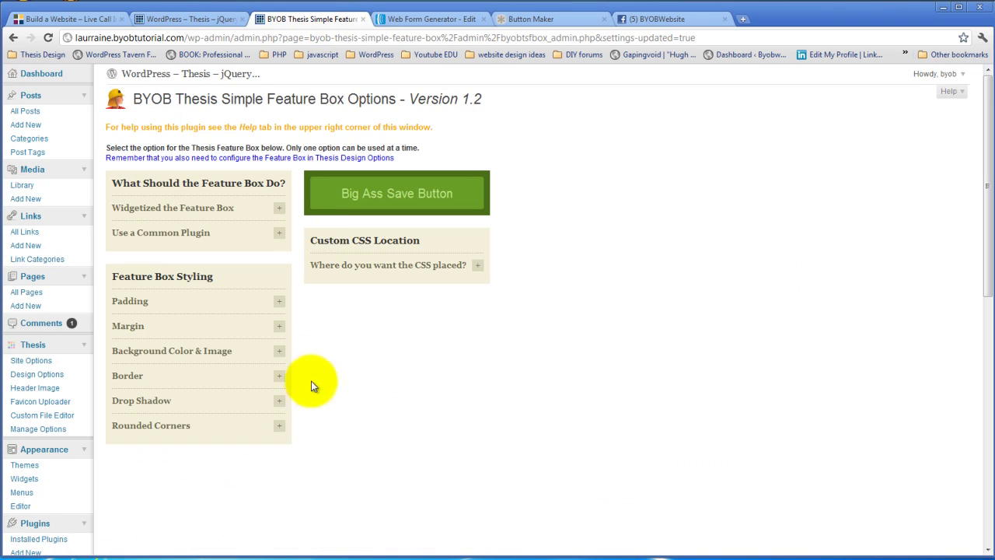
click(278, 325)
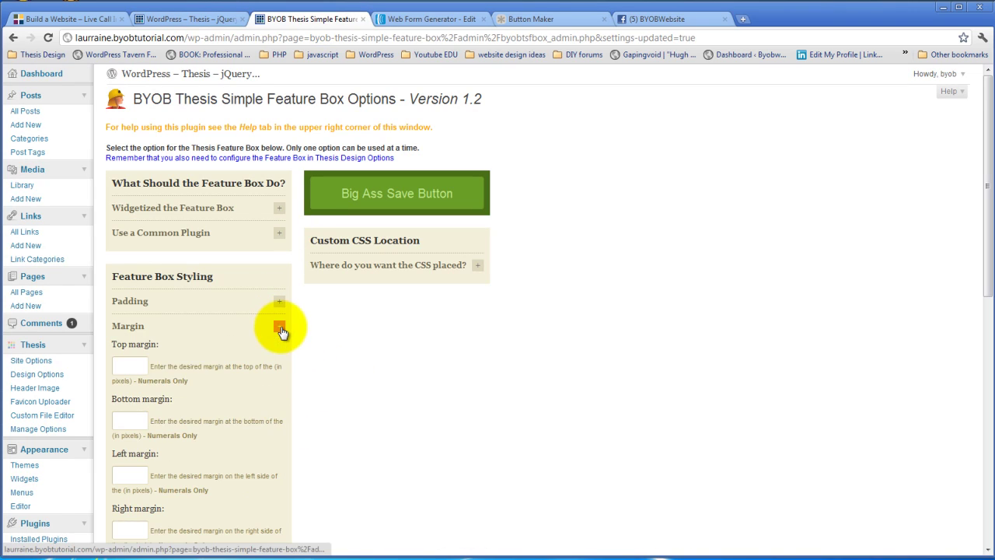
click(125, 368)
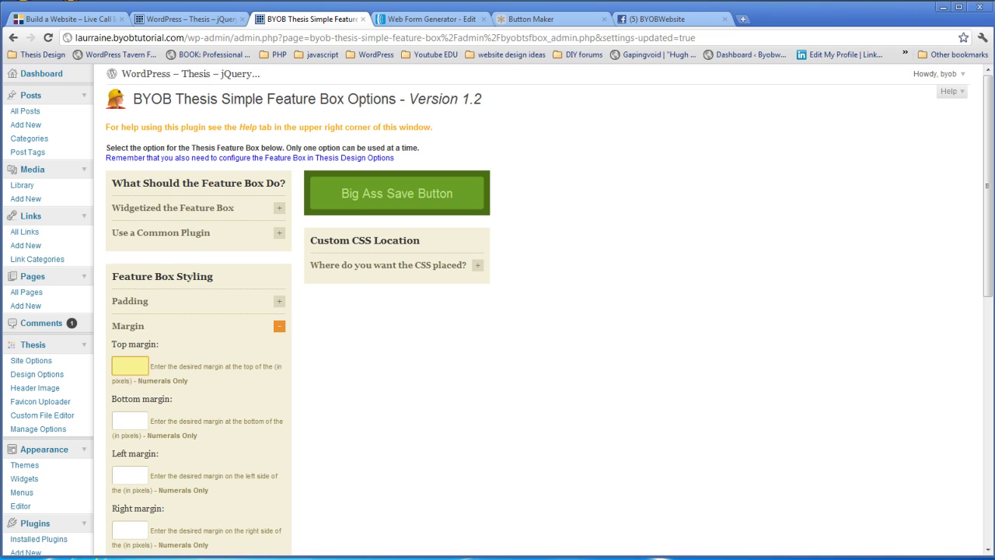
text(20)
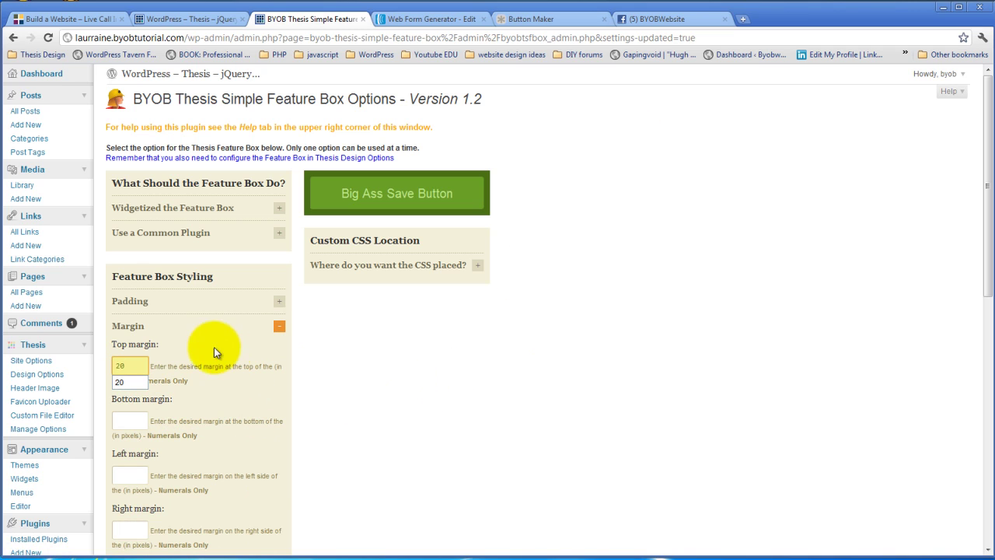
Set the feature box's top padding to 10 pixels and add left padding, then save the options and reload the blog page.
click(279, 300)
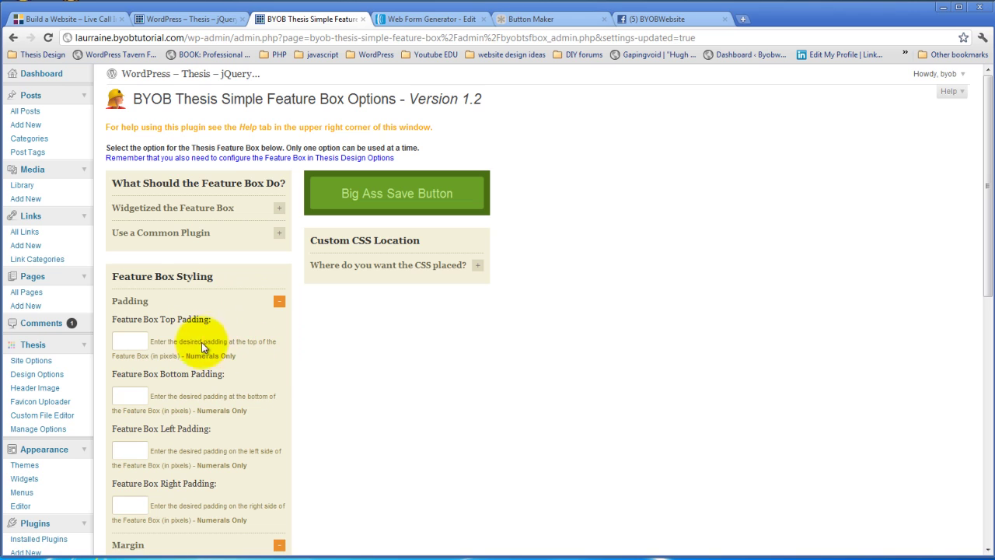
click(171, 342)
scroll(619, 260, down, 1)
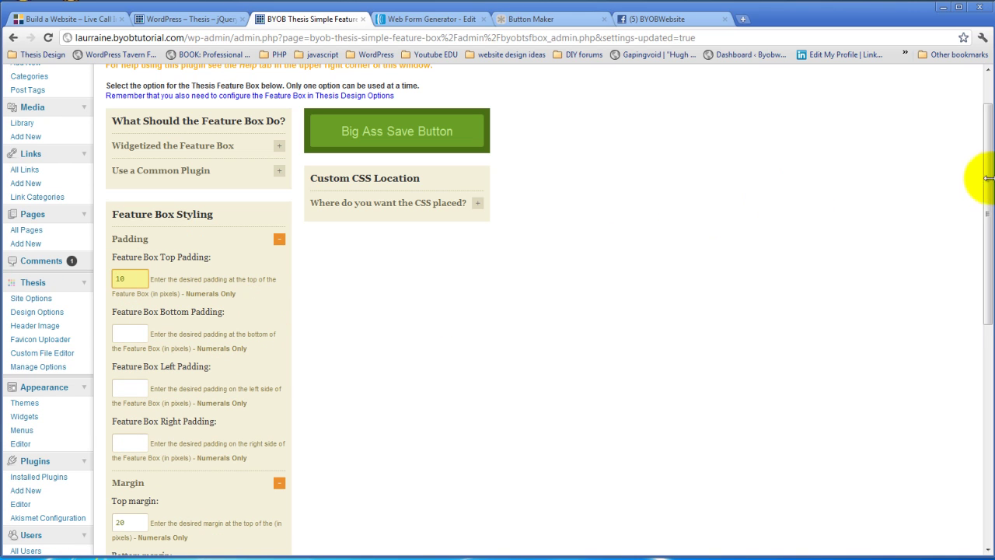
click(130, 388)
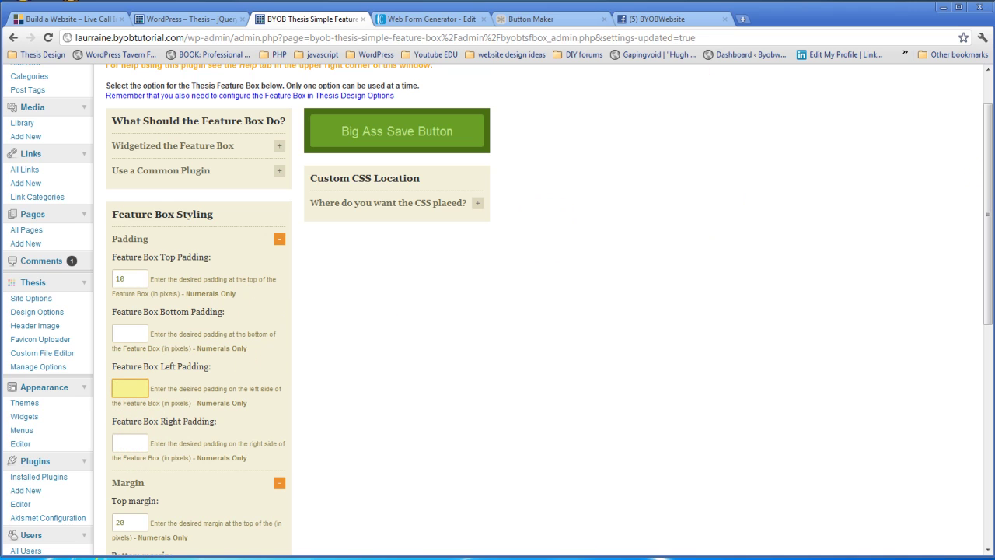
click(406, 132)
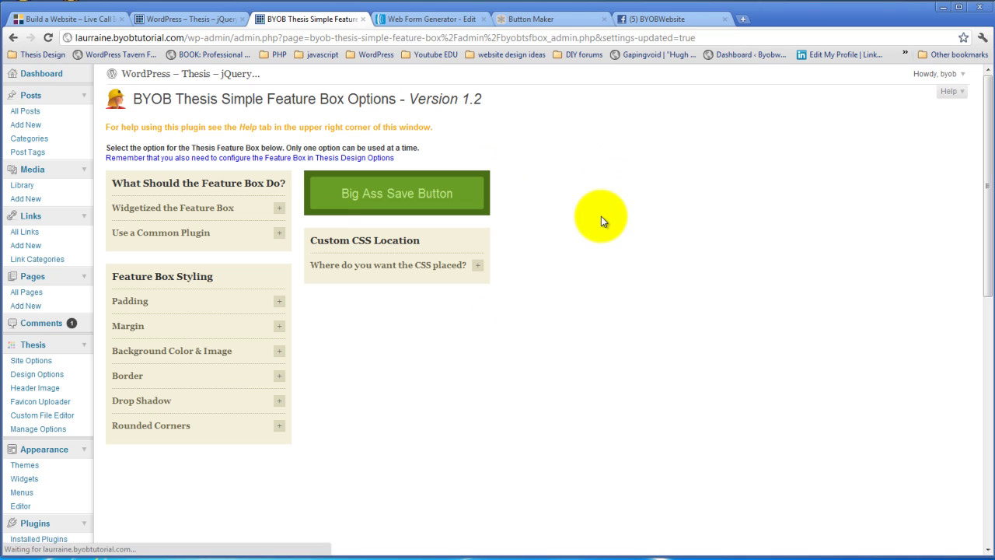
click(171, 21)
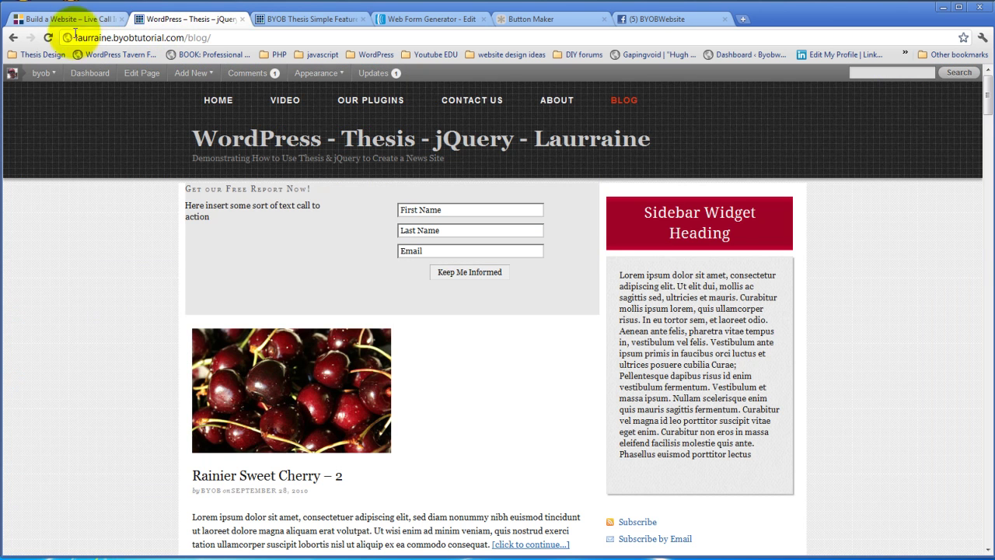
click(47, 38)
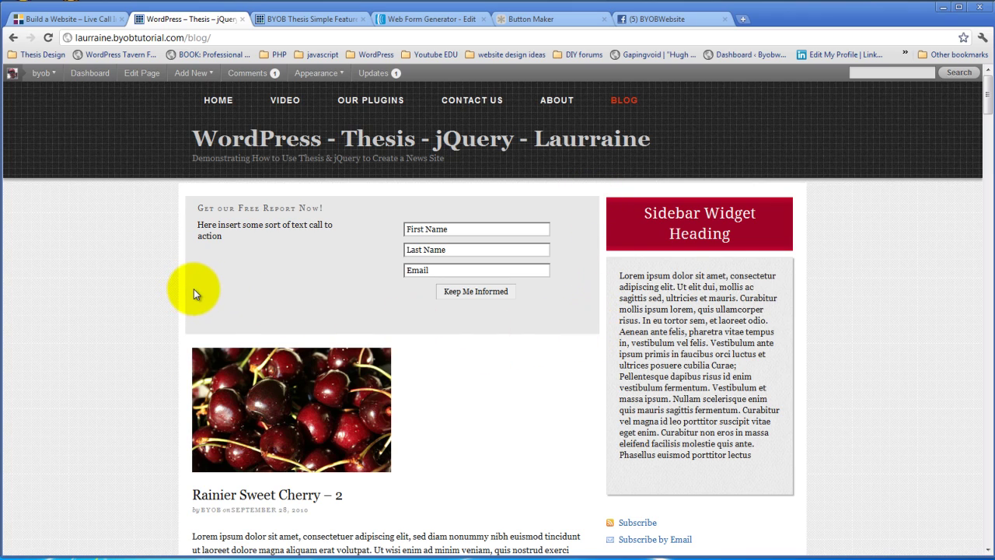
Set the feature box's left and right margins to 12 pixels each and save the options.
click(299, 19)
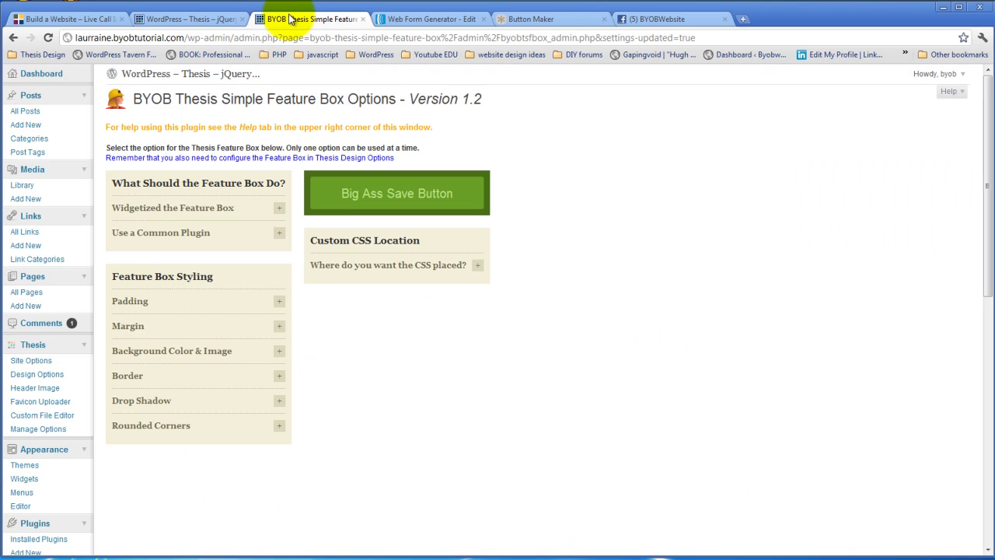
click(279, 326)
click(134, 474)
text(1)
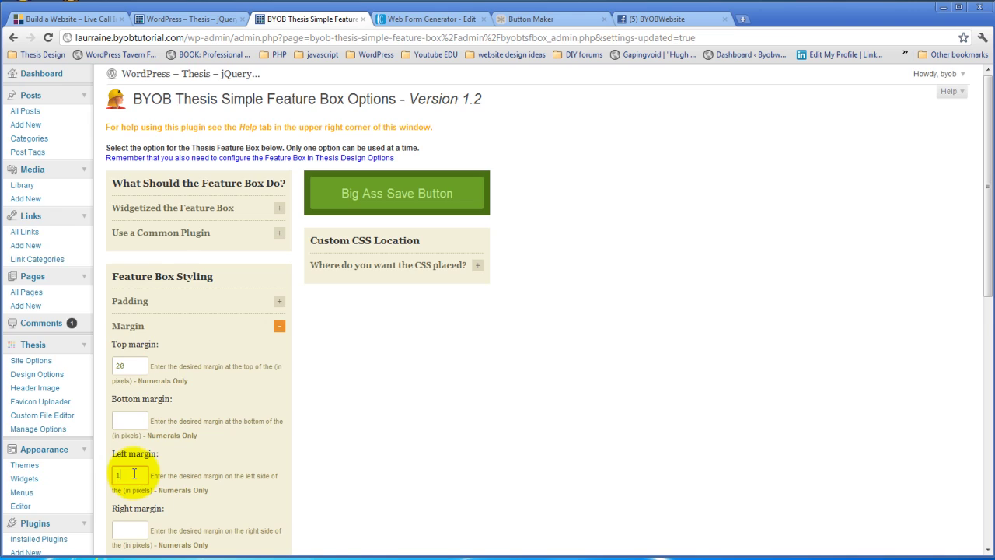
text(2)
scroll(258, 435, down, 3)
click(126, 405)
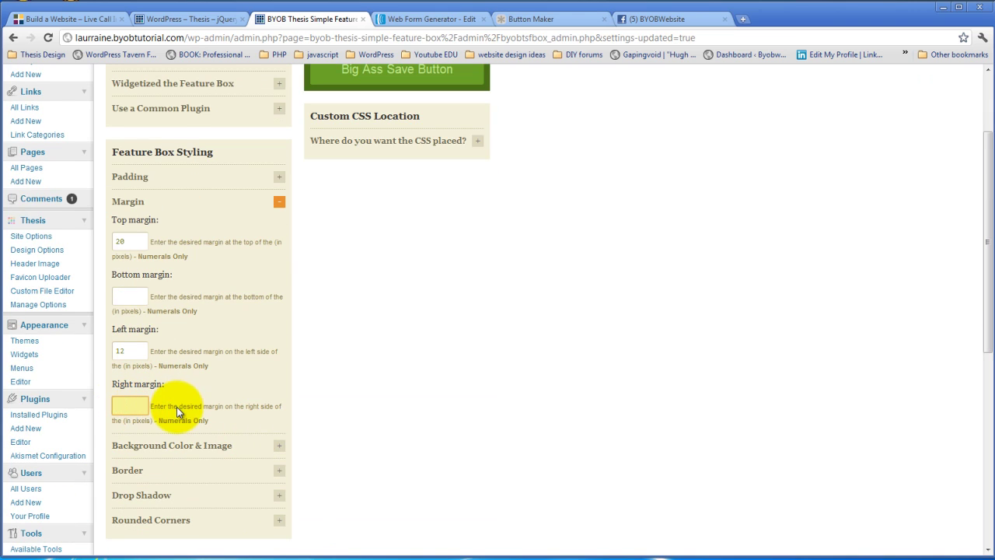
text(12)
scroll(302, 389, up, 3)
click(394, 200)
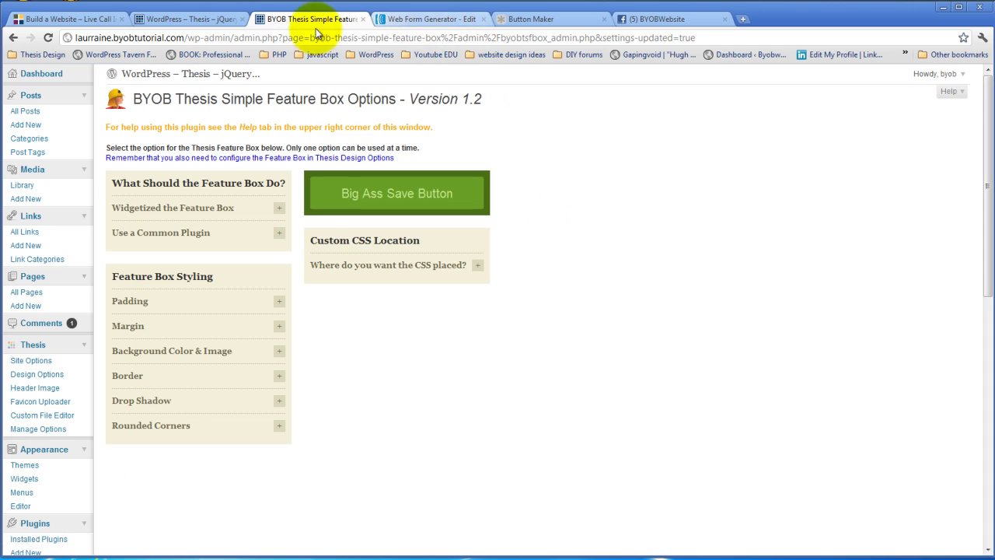
Reload the blog page and check the feature box's alignment with the posts and sidebar.
click(206, 20)
click(47, 37)
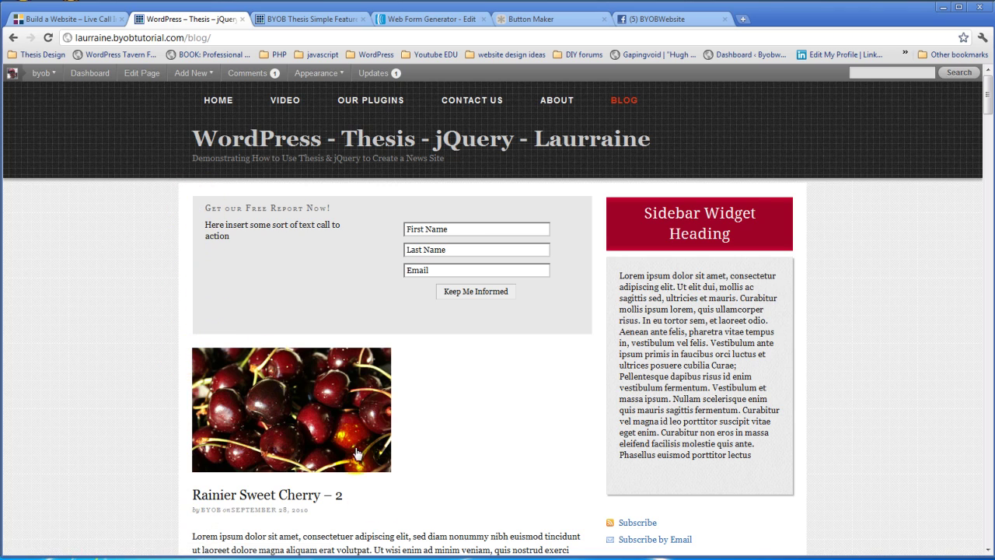
scroll(454, 435, down, 3)
scroll(454, 434, up, 2)
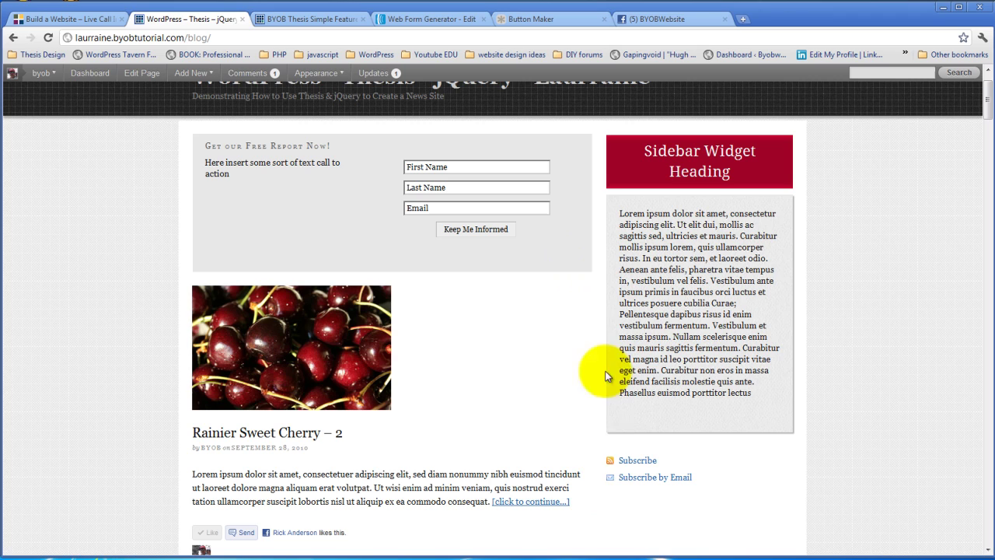
scroll(482, 412, up, 2)
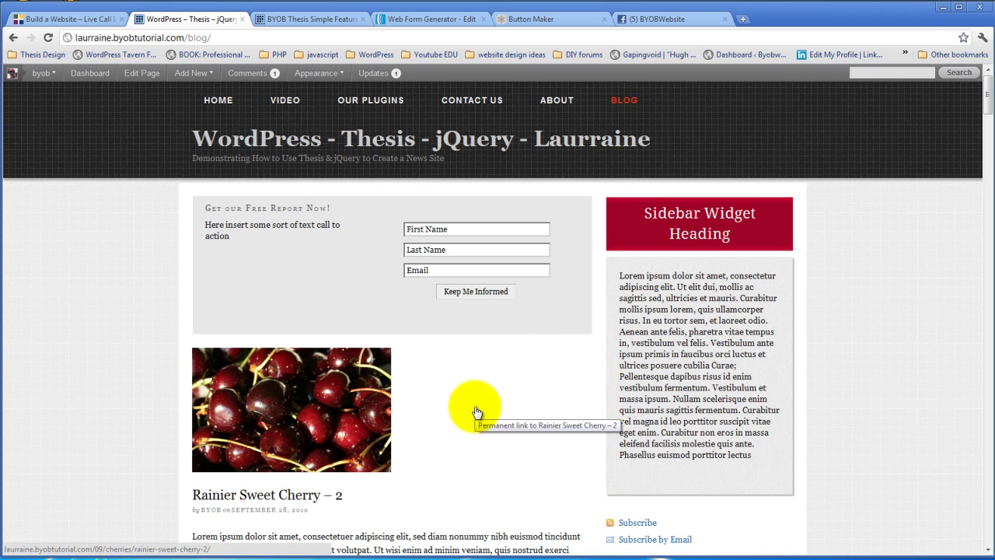